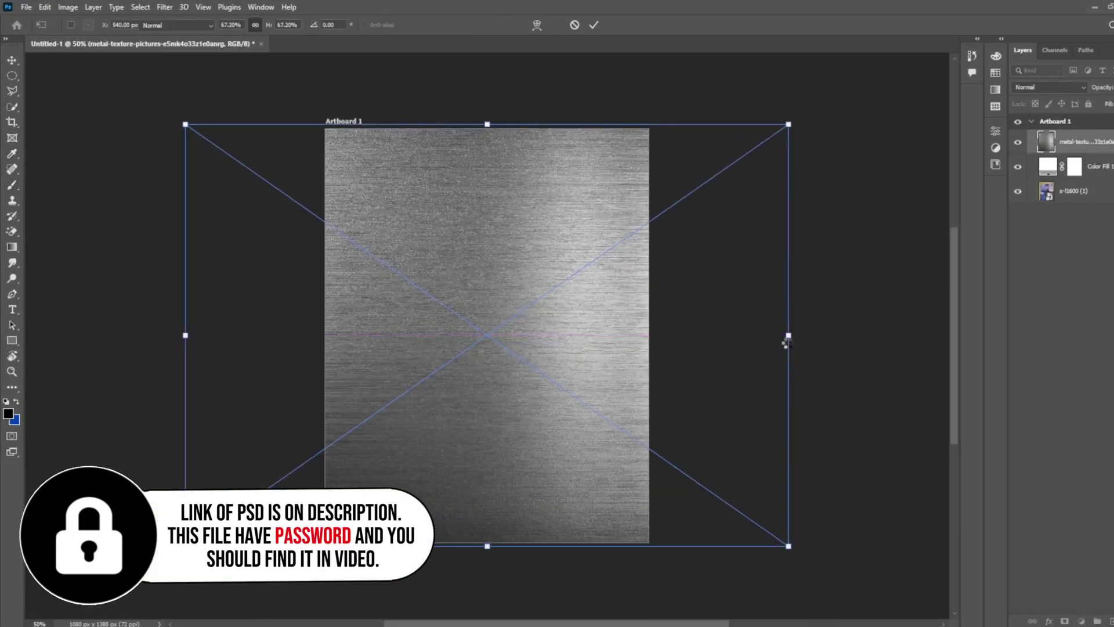
- Preview blend modes on the metal texture, restore Normal, and drag the player portrait onto the artboard
{"action": "left_click", "coordinate": [1039, 275]}
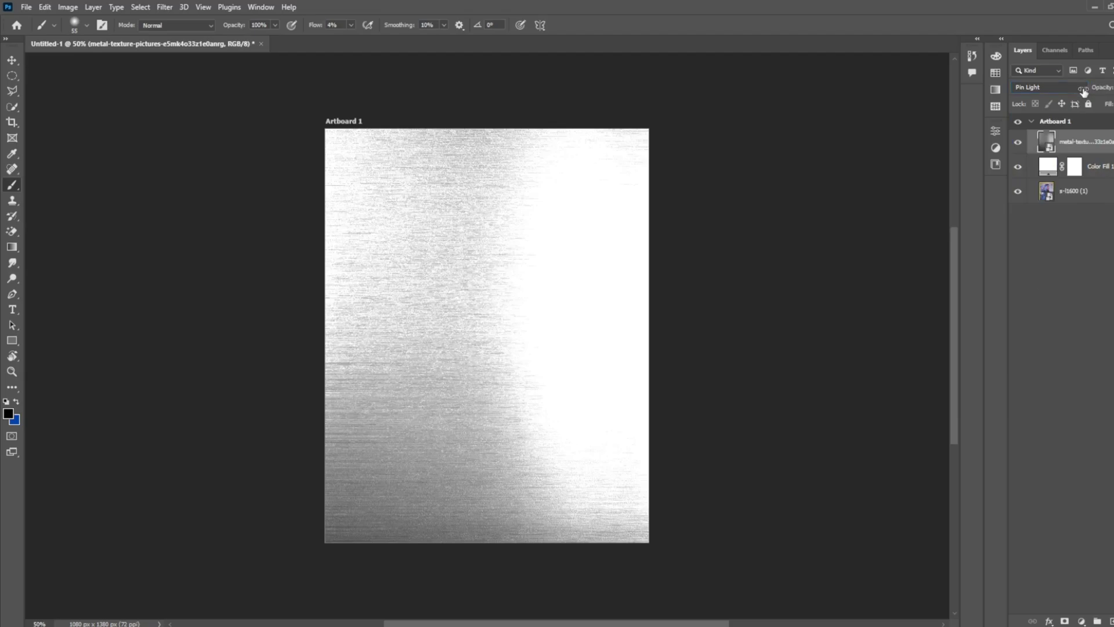
{"action": "left_click", "coordinate": [1064, 88]}
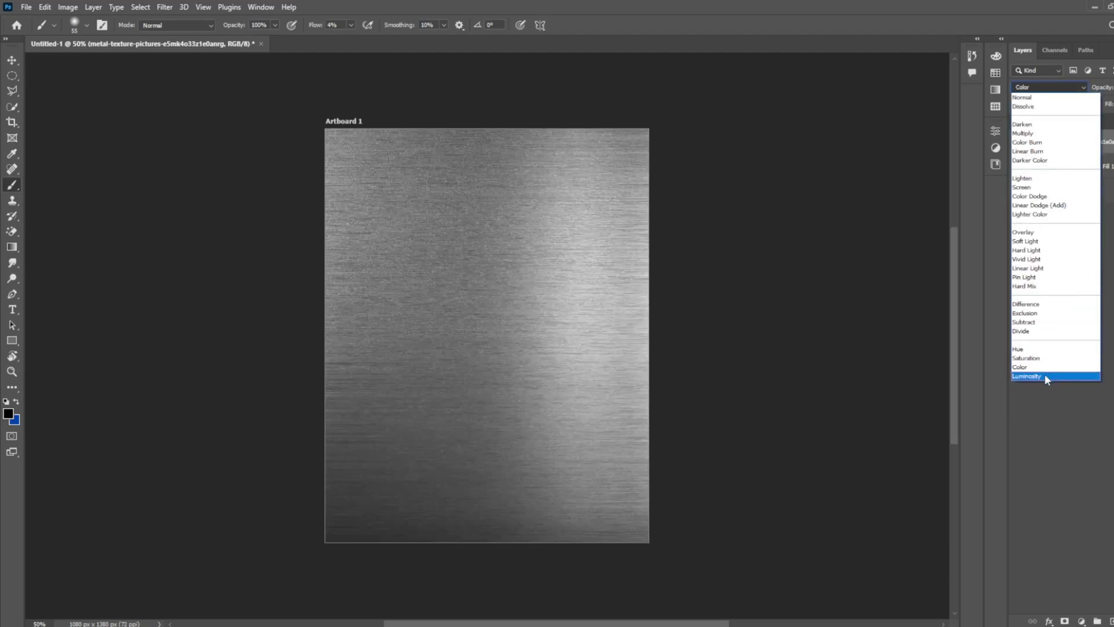
{"action": "left_click", "coordinate": [1083, 97]}
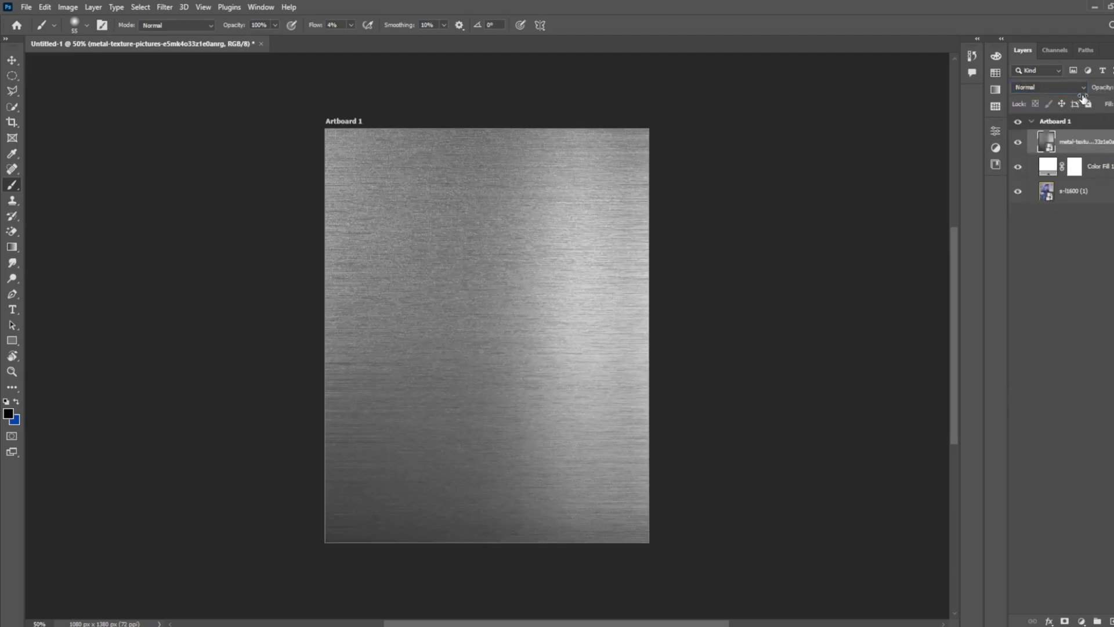
{"action": "left_click_drag", "start_coordinate": [636, 214], "coordinate": [482, 368]}
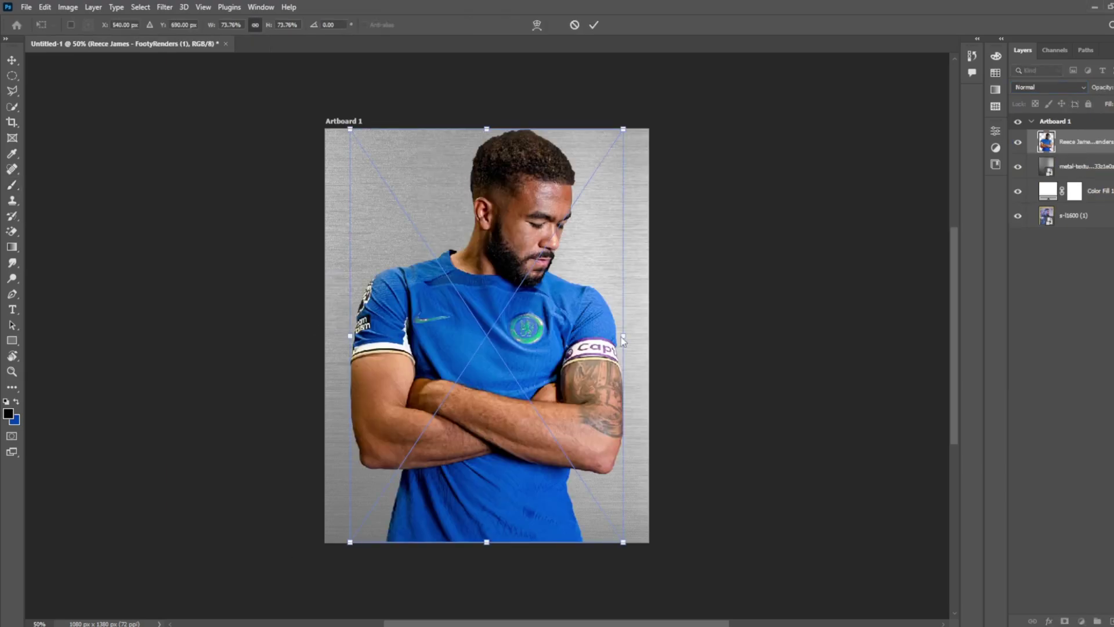
- Lower the portrait, then place and scale the stadium photo below the face, masking out the chin
{"action": "key", "text": "Return"}
{"action": "left_click_drag", "start_coordinate": [456, 309], "coordinate": [456, 318]}
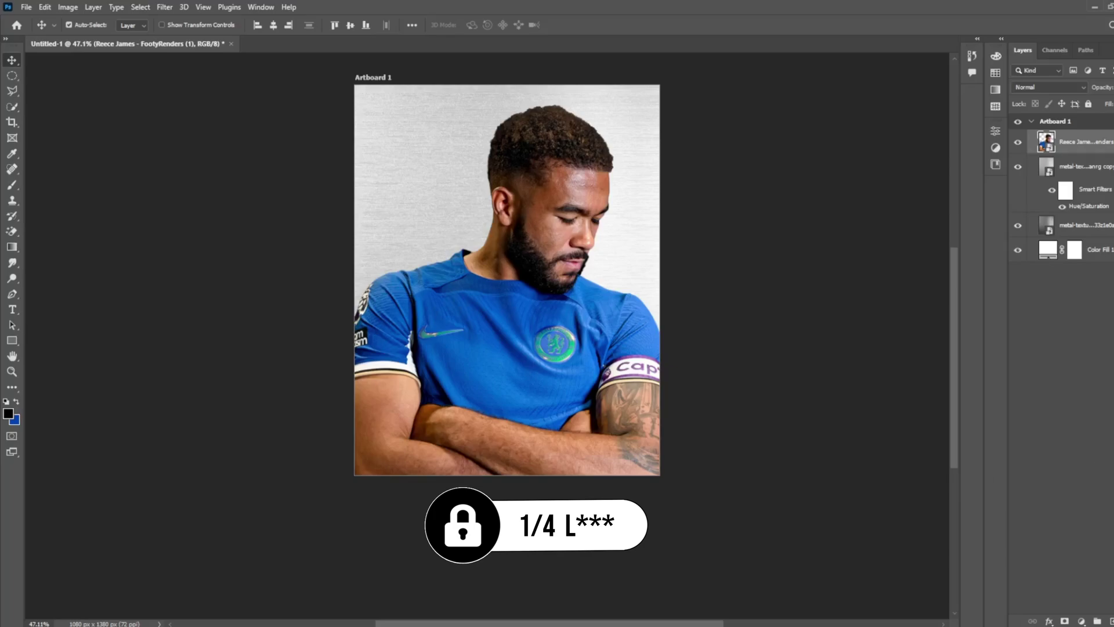
{"action": "mouse_move", "coordinate": [636, 214]}
{"action": "left_mouse_down"}
{"action": "mouse_move", "coordinate": [505, 290]}
{"action": "mouse_move", "coordinate": [505, 360]}
{"action": "left_mouse_up"}
{"action": "left_click_drag", "start_coordinate": [507, 242], "coordinate": [514, 283]}
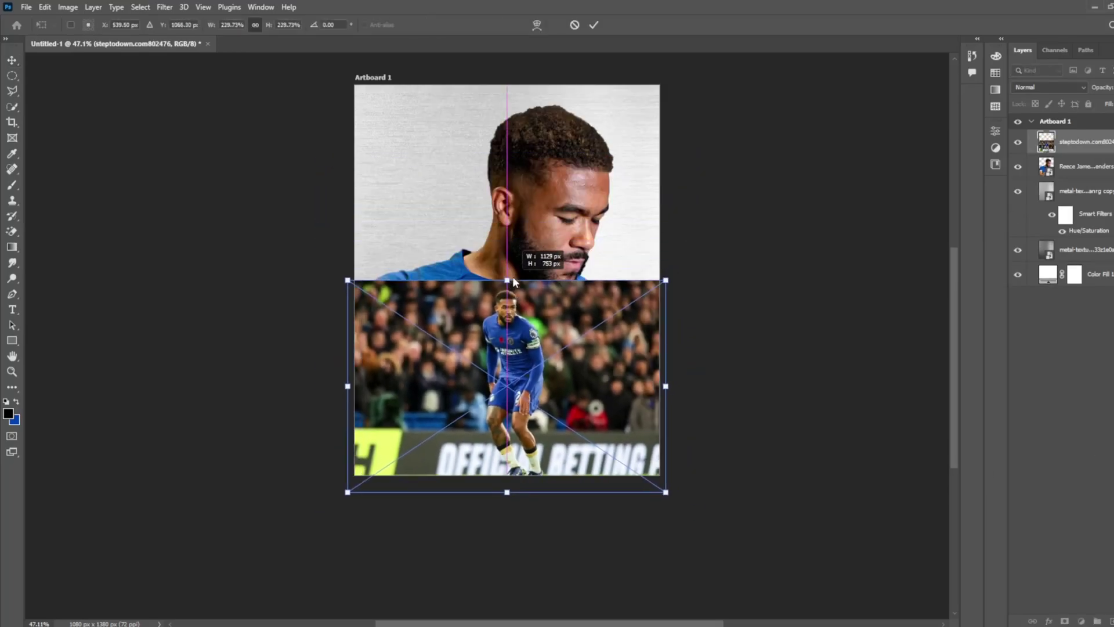
{"action": "key", "text": "Return"}
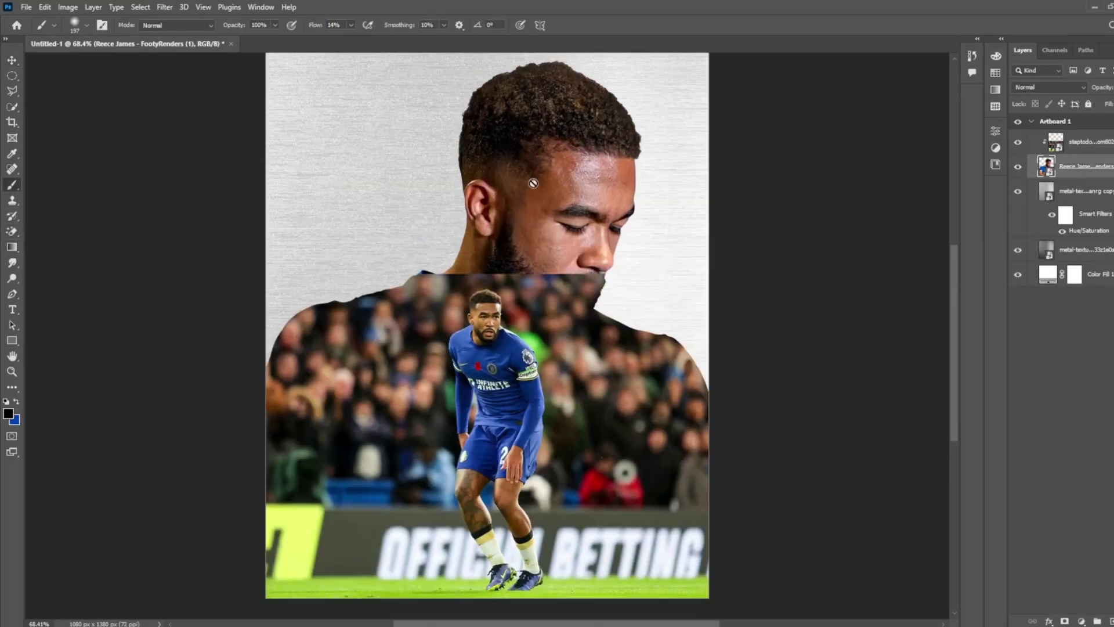
{"action": "left_click_drag", "start_coordinate": [566, 284], "coordinate": [579, 283]}
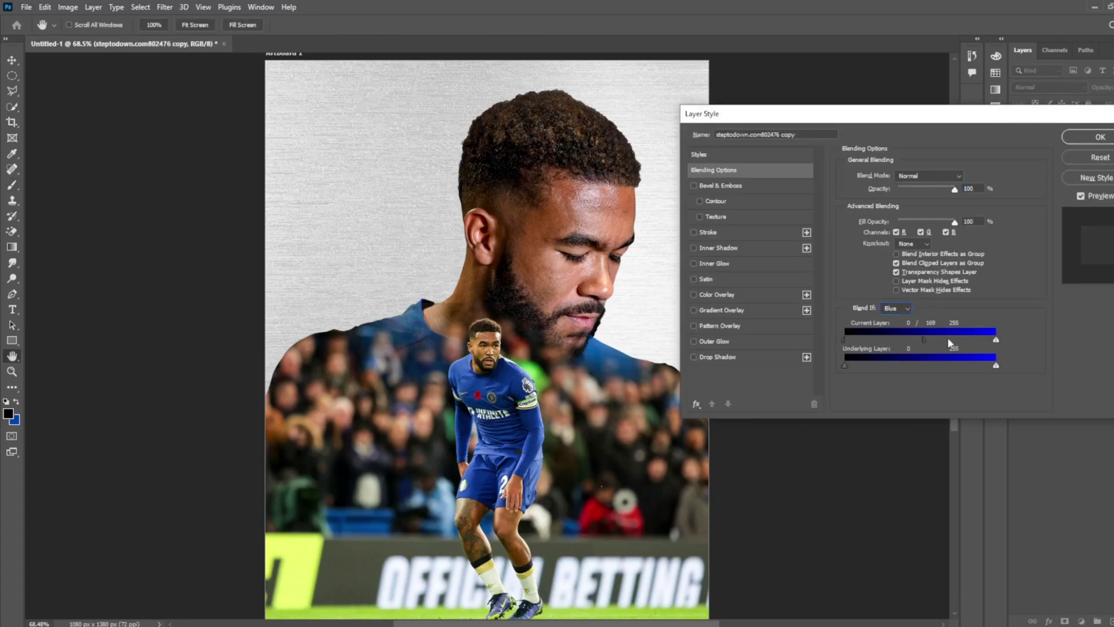
- Run Select Subject, then duplicate the stadium layer and clip it to the portrait
{"action": "key", "text": "Return"}
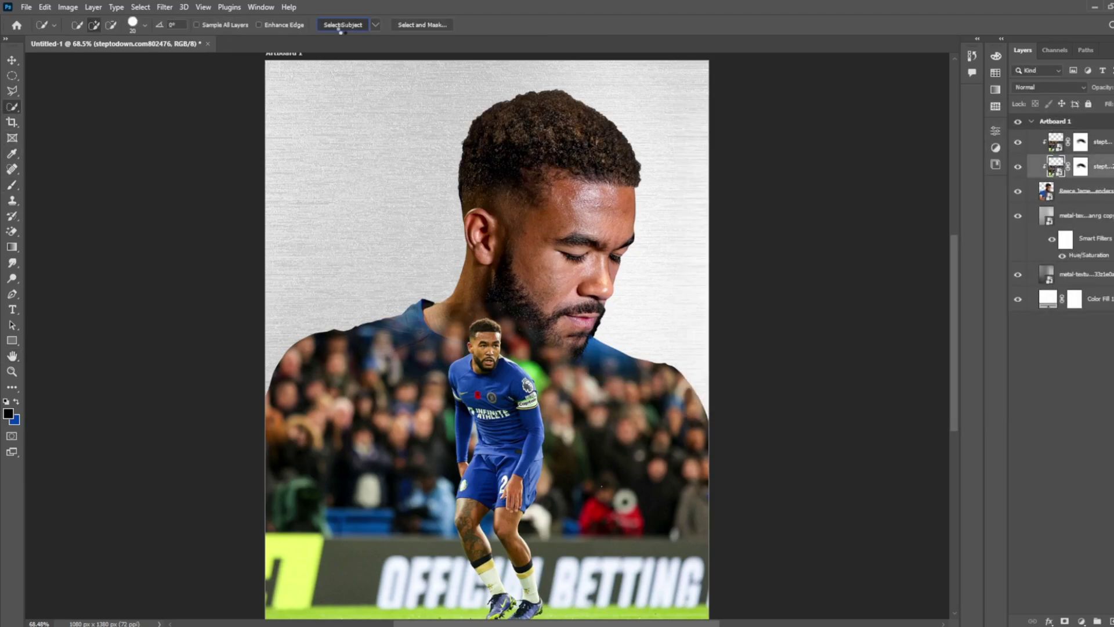
{"action": "left_click", "coordinate": [340, 25]}
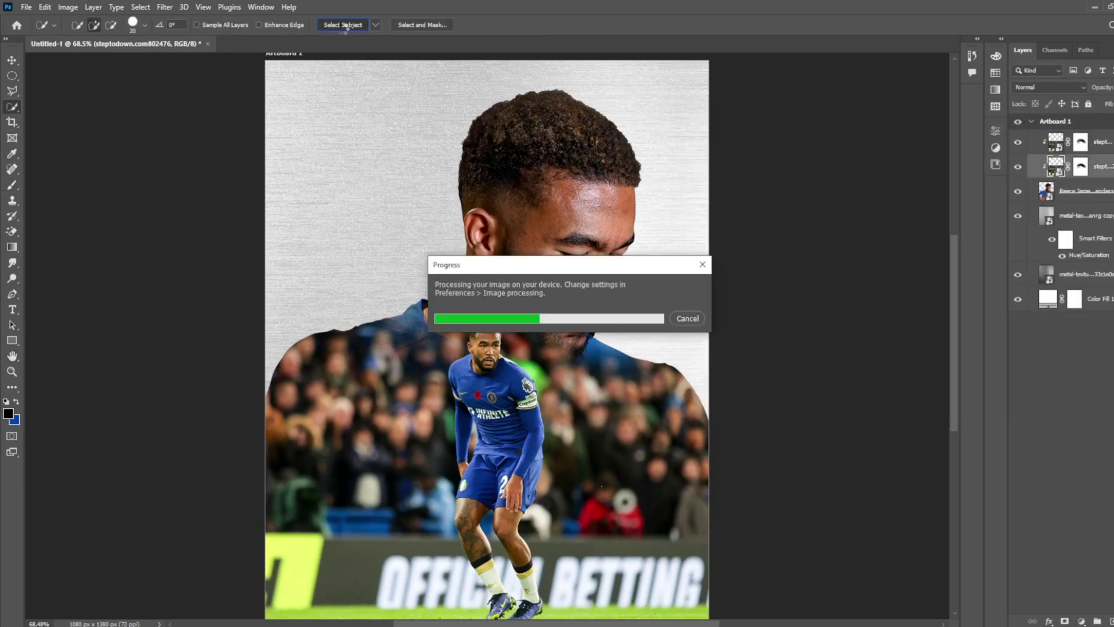
{"action": "key", "text": "ctrl+j"}
{"action": "key", "text": "ctrl+alt+g"}
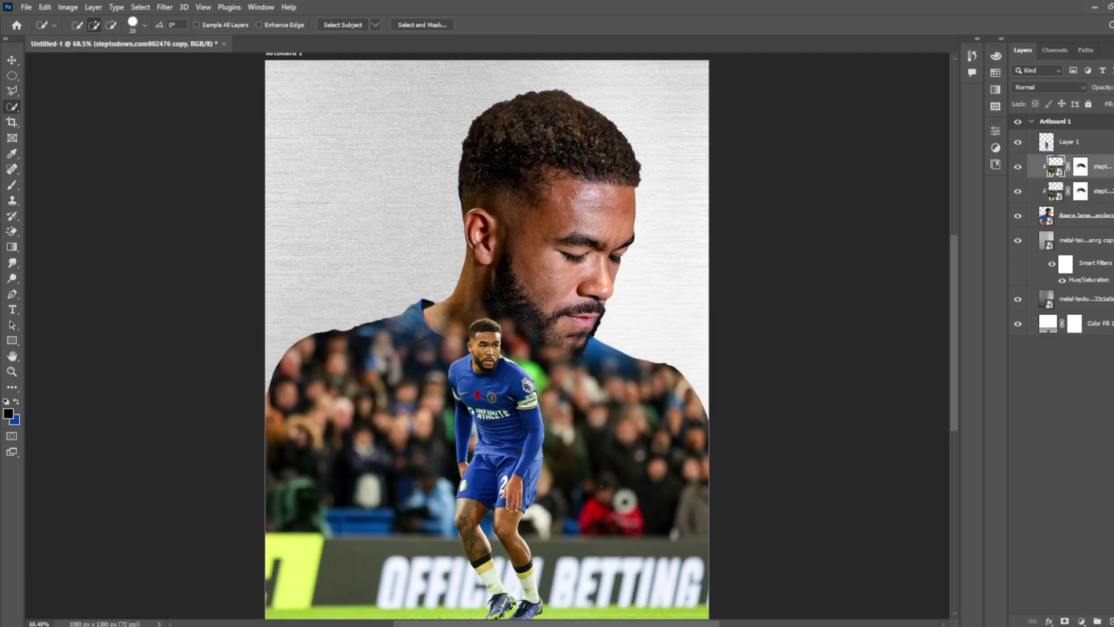
- Preview blend modes on the crowd layers, delete the duplicate, and keep Normal blending
{"action": "left_click", "coordinate": [1049, 87]}
{"action": "key", "text": "Escape"}
{"action": "key", "text": "Delete"}
{"action": "key", "text": "b"}
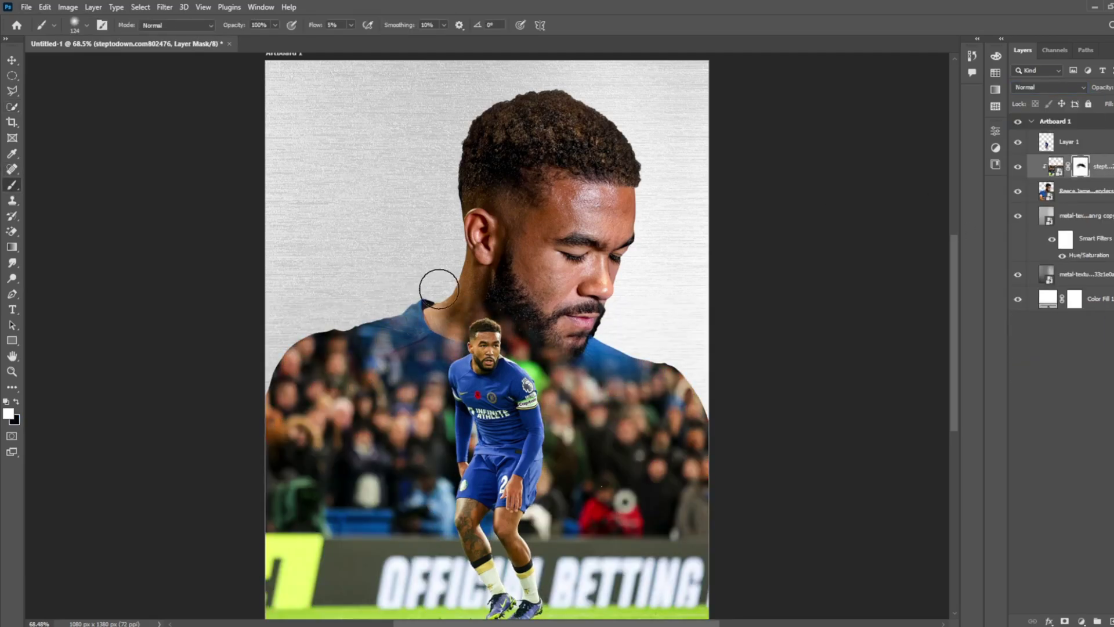
{"action": "left_click", "coordinate": [1049, 87]}
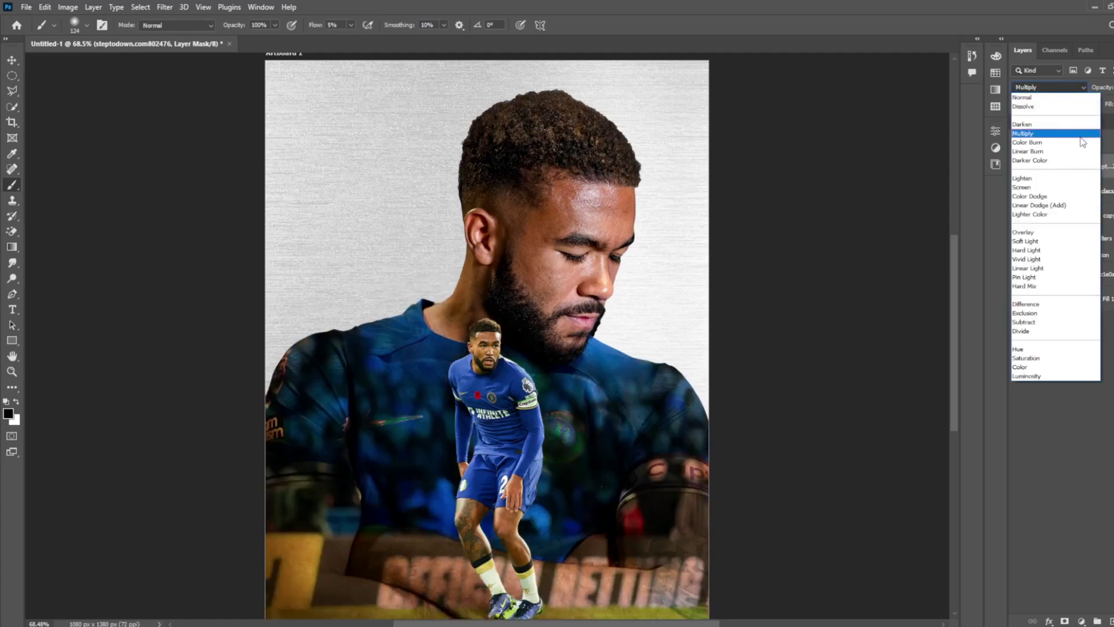
{"action": "key", "text": "Escape"}
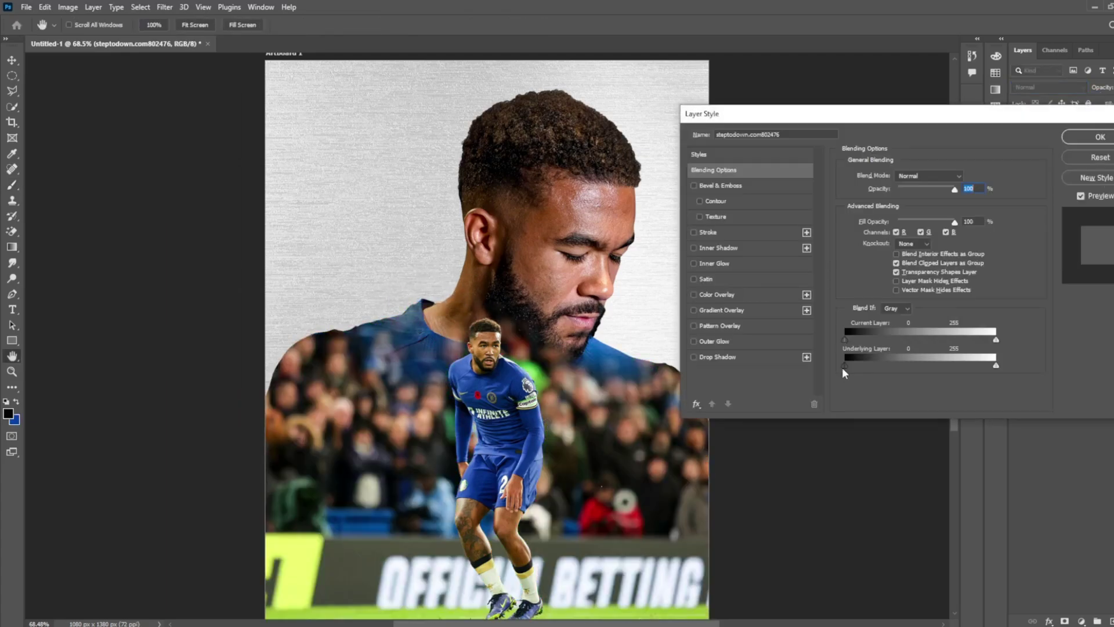
- Adjust the crowd layer's Blend If sliders, trying the Blue then Red channel
{"action": "left_click_drag", "start_coordinate": [843, 365], "coordinate": [911, 366]}
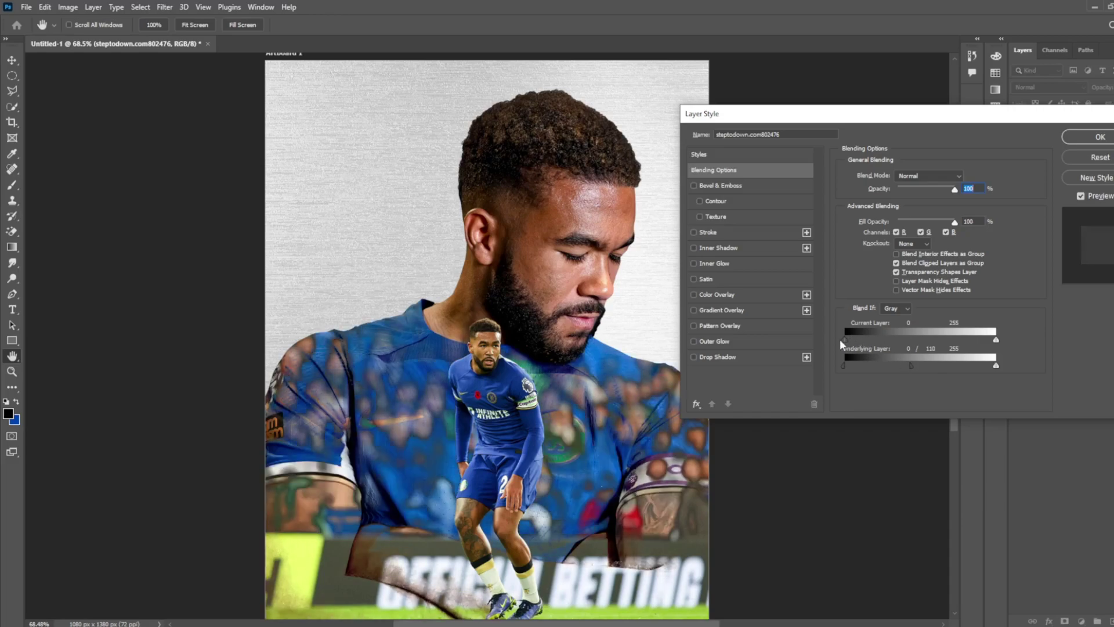
{"action": "left_click", "coordinate": [897, 308]}
{"action": "left_click", "coordinate": [891, 345]}
{"action": "left_click_drag", "start_coordinate": [996, 366], "coordinate": [950, 366]}
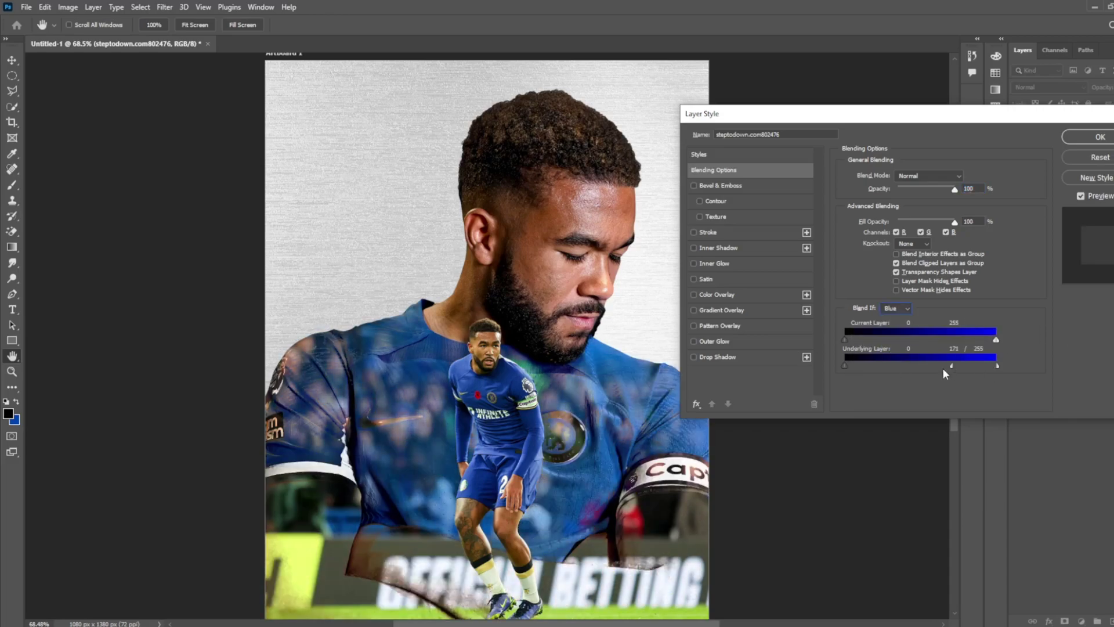
{"action": "left_click", "coordinate": [896, 308]}
{"action": "left_click", "coordinate": [891, 328]}
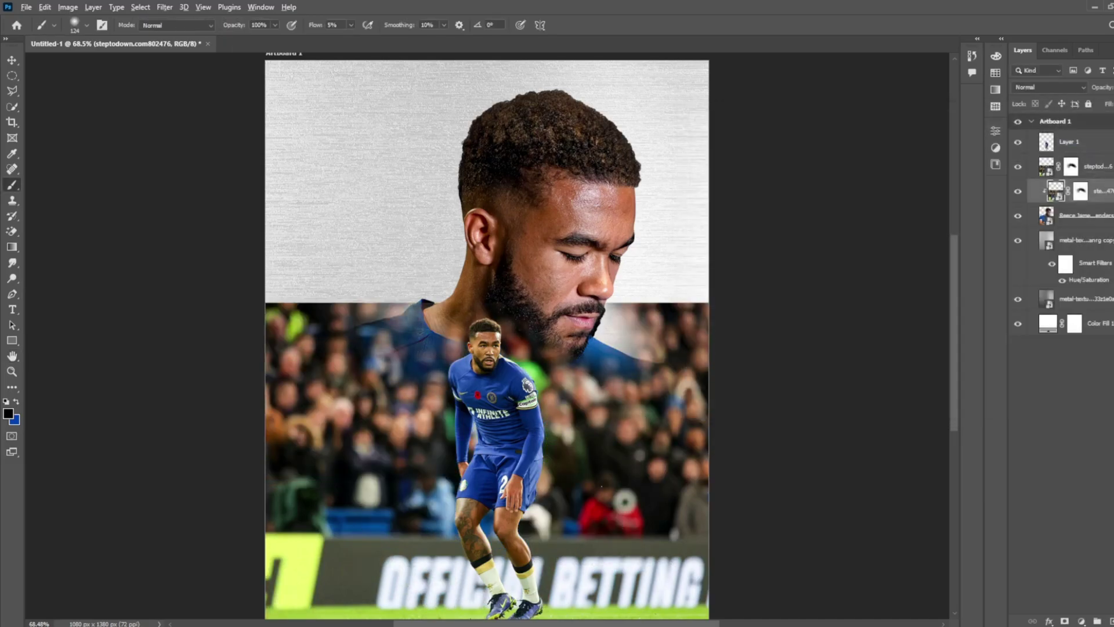
{"action": "left_click", "coordinate": [1049, 87]}
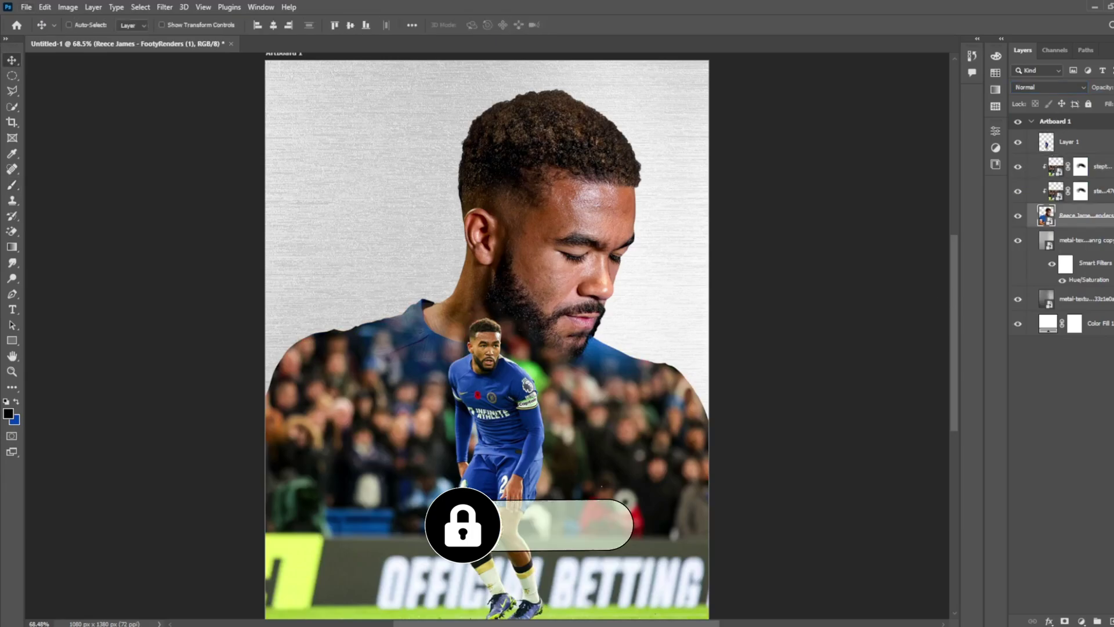
- Preview blend modes including Linear Dodge (Add) on the portrait copy, then revert to Normal
{"action": "left_click", "coordinate": [1049, 87]}
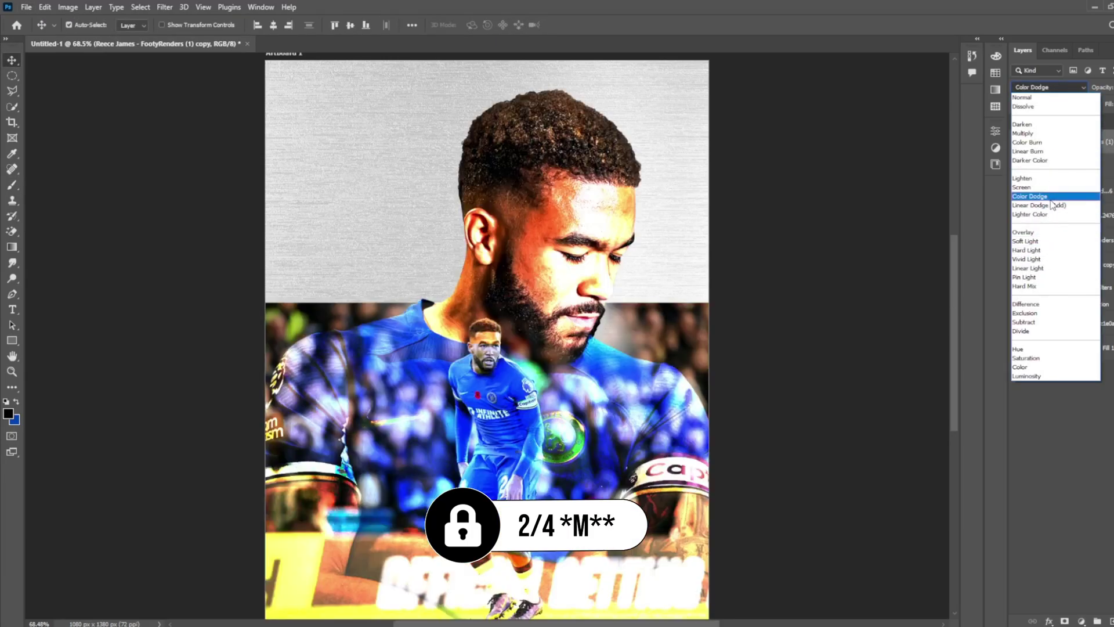
{"action": "left_click", "coordinate": [1051, 200]}
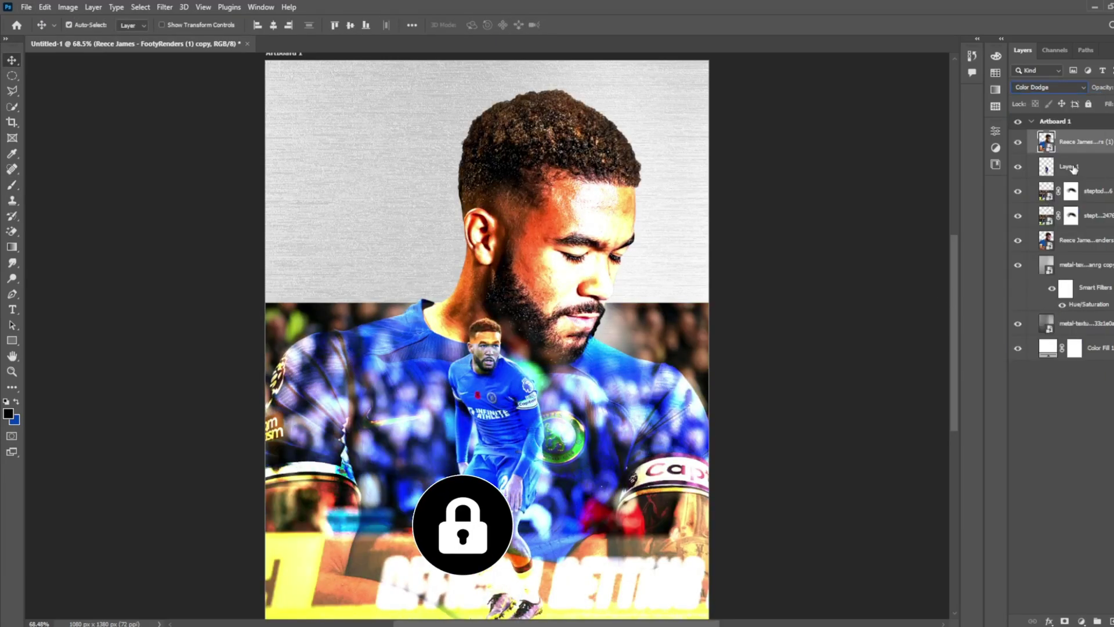
{"action": "left_click", "coordinate": [1059, 87]}
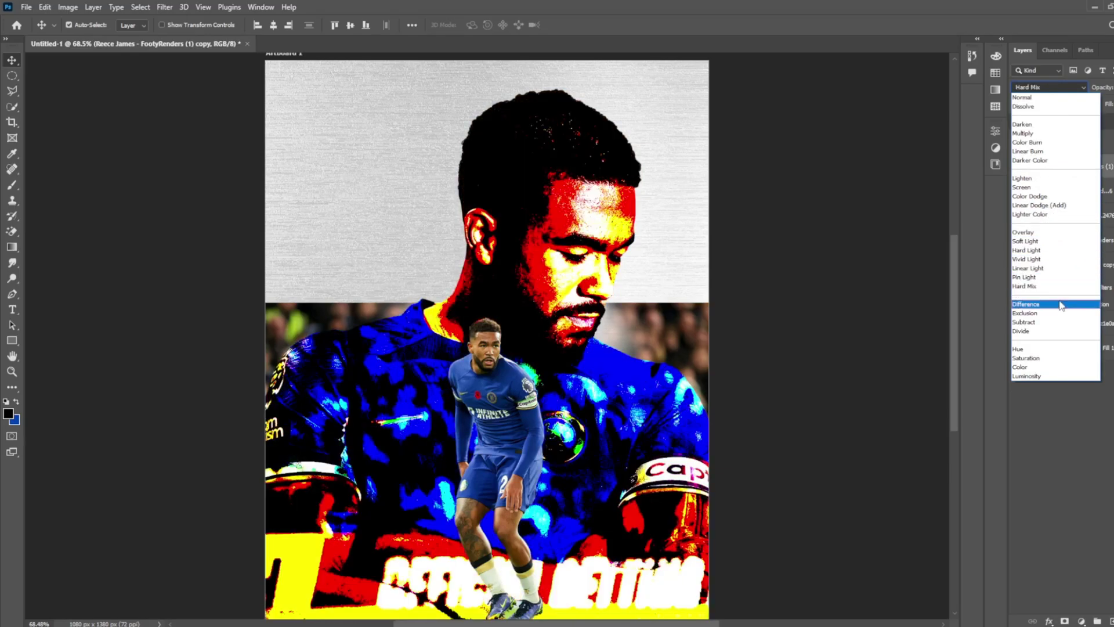
{"action": "left_click", "coordinate": [996, 182]}
{"action": "left_click", "coordinate": [1050, 87]}
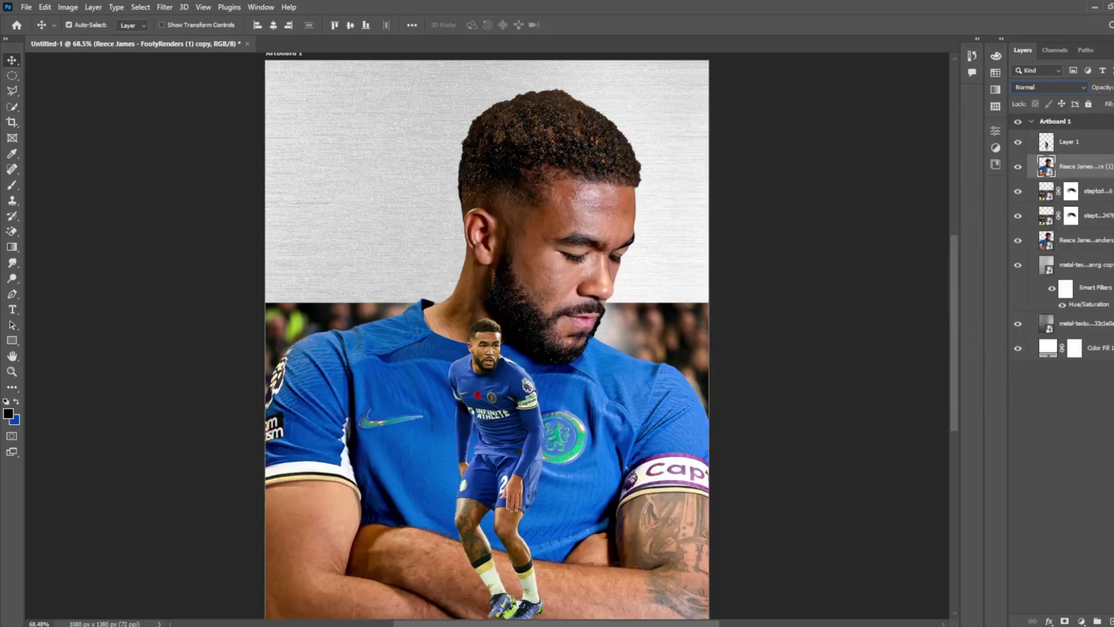
- Set the portrait copy's Blend If to Red with Underlying sliders split at 37/180, clipping the stadium layers
{"action": "double_click", "coordinate": [1085, 264]}
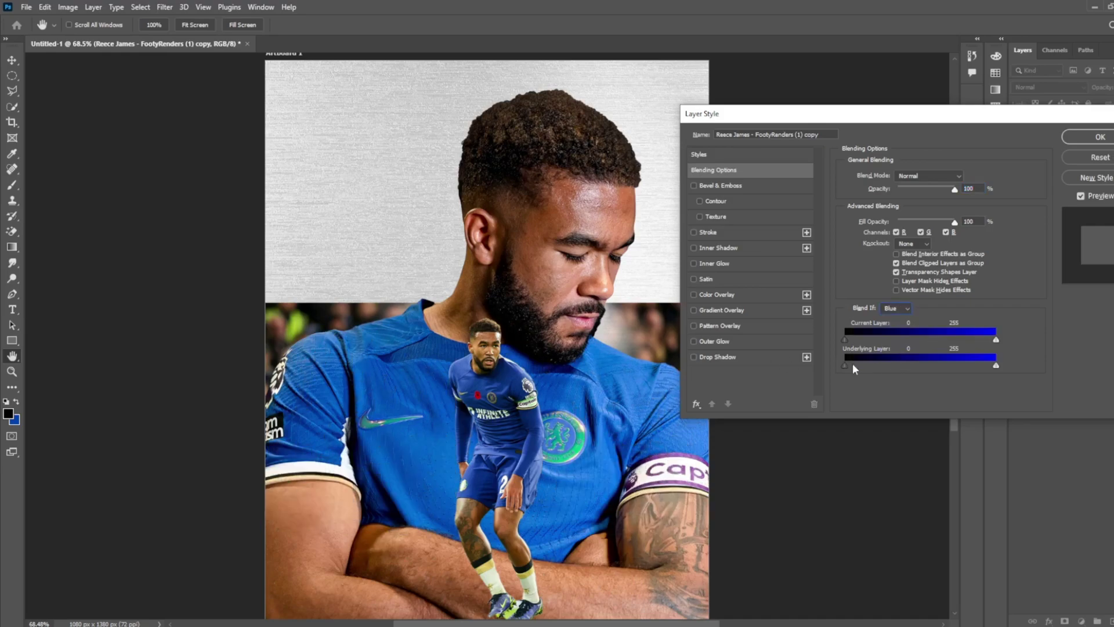
{"action": "mouse_move", "coordinate": [851, 365]}
{"action": "left_mouse_down"}
{"action": "mouse_move", "coordinate": [899, 369]}
{"action": "mouse_move", "coordinate": [996, 342]}
{"action": "left_mouse_up"}
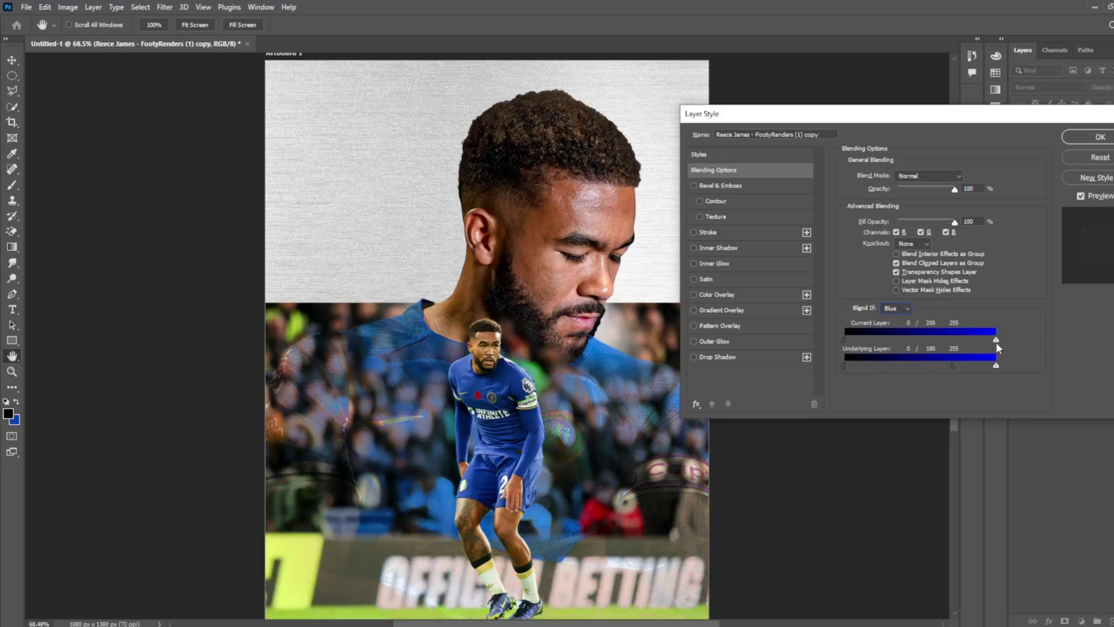
{"action": "key", "text": "Return"}
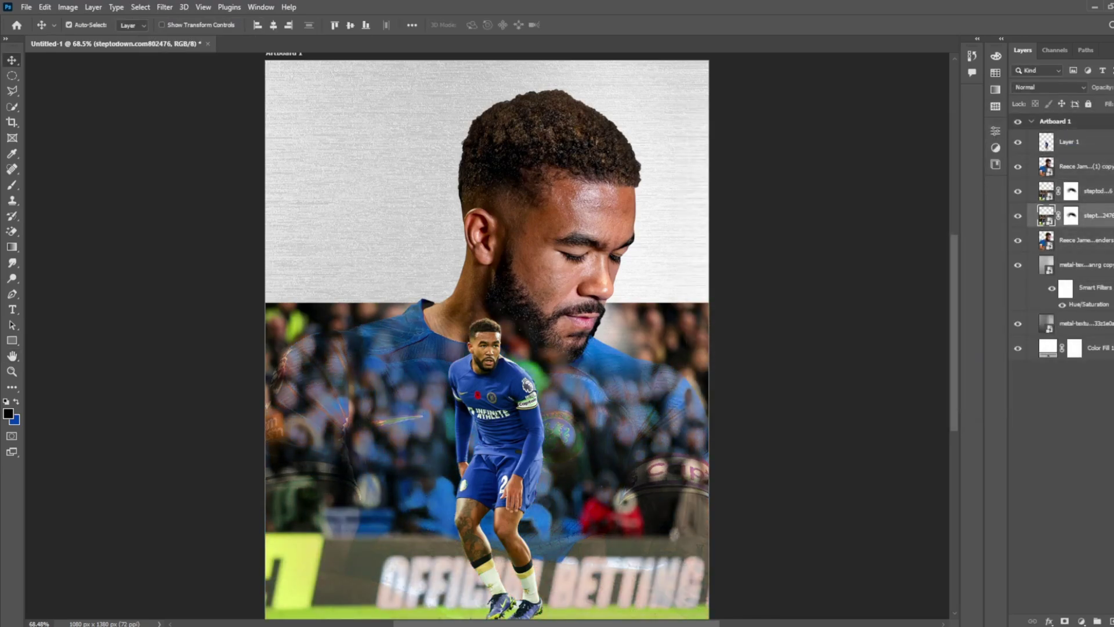
{"action": "key", "text": "ctrl+alt+g"}
{"action": "scroll", "coordinate": [487, 336], "scroll_direction": "down", "scroll_amount": 2}
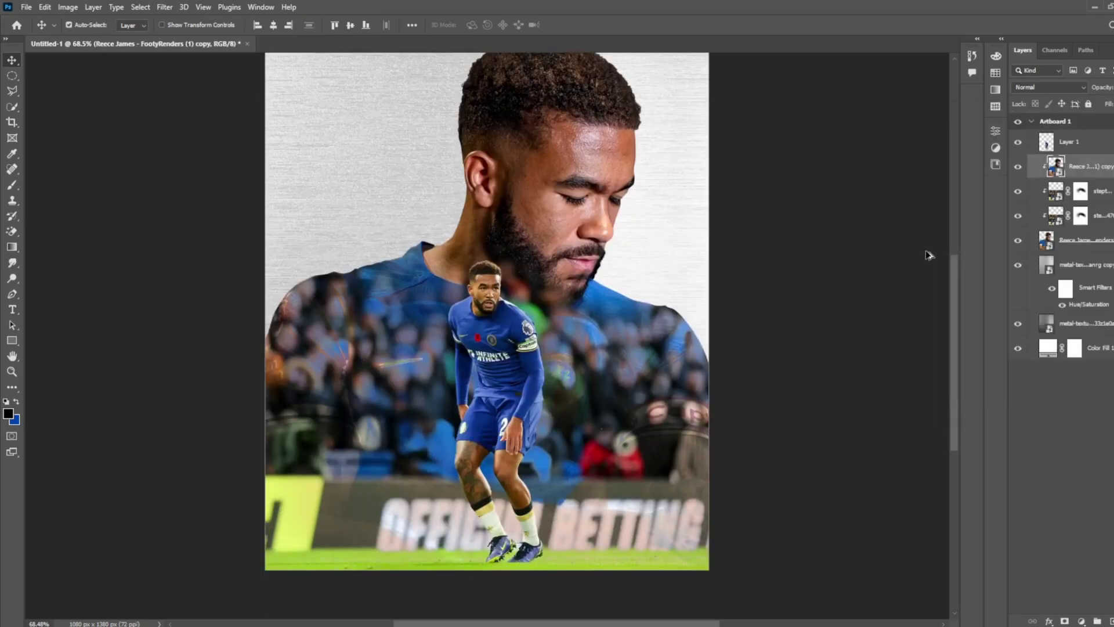
{"action": "double_click", "coordinate": [1035, 167]}
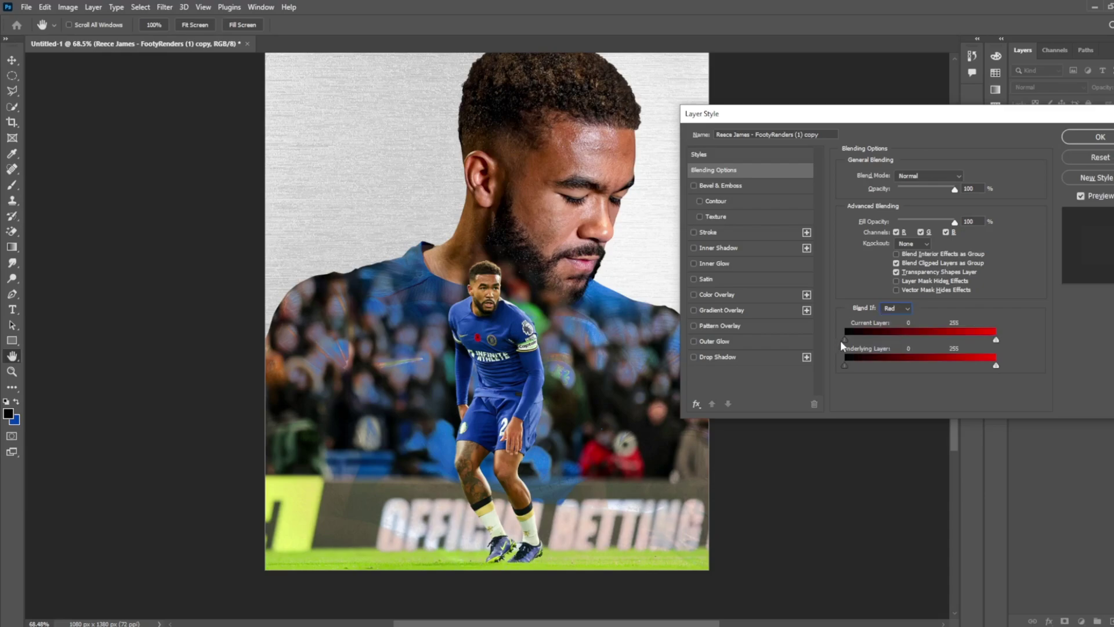
{"action": "left_click_drag", "start_coordinate": [840, 342], "coordinate": [907, 341]}
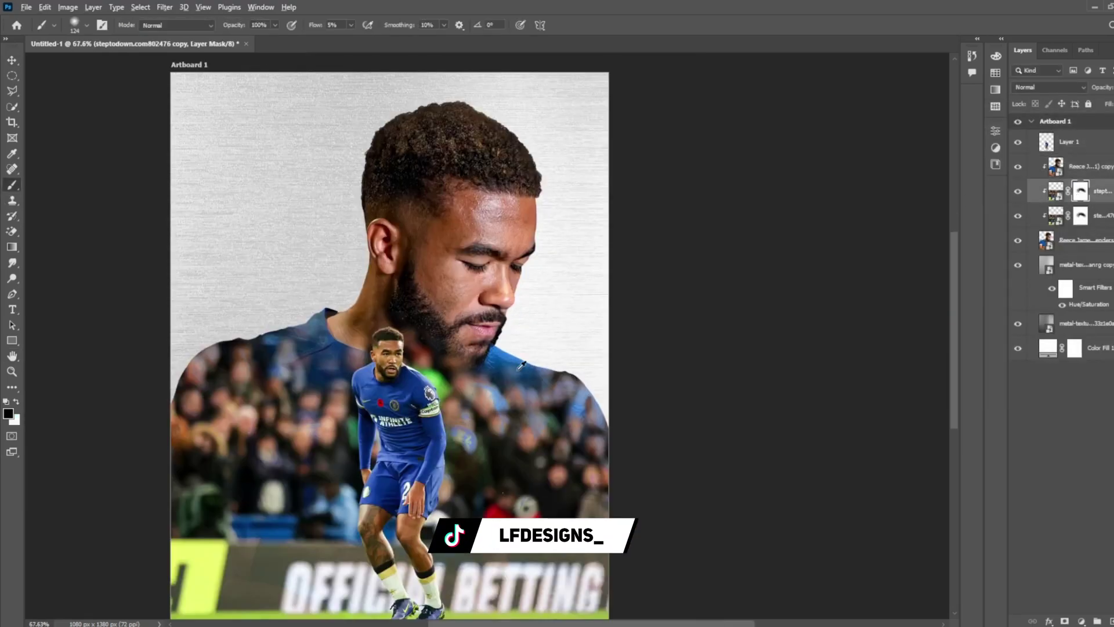
- Paint soft white light over the crowd on Layer 2 and set it to Overlay
{"action": "scroll", "coordinate": [458, 386], "scroll_direction": "up", "scroll_amount": 2}
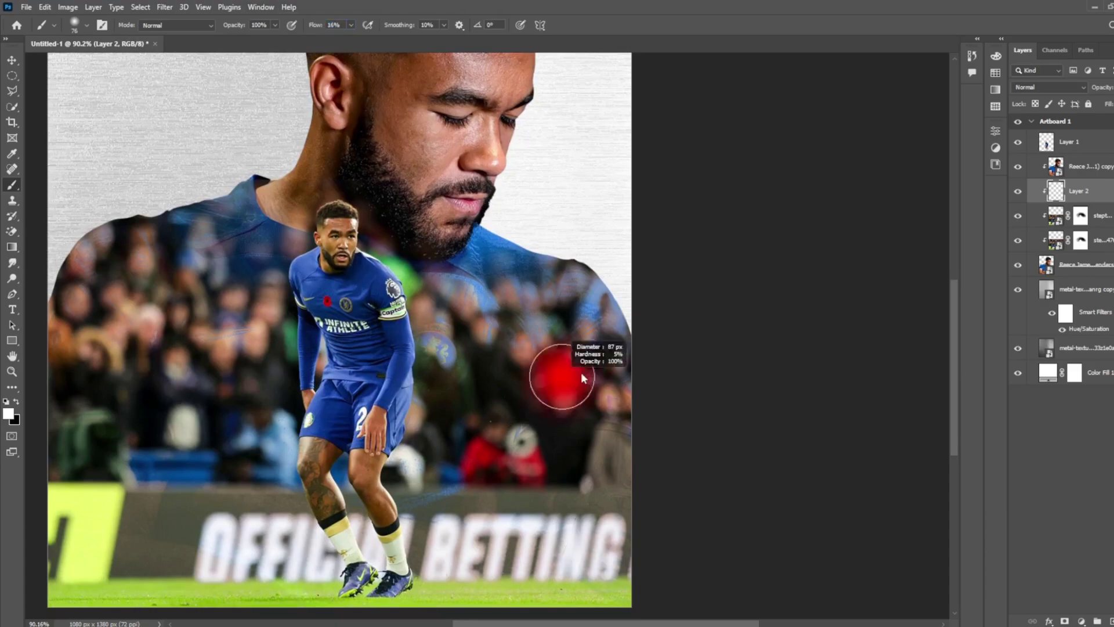
{"action": "left_click_drag", "start_coordinate": [493, 421], "coordinate": [526, 445]}
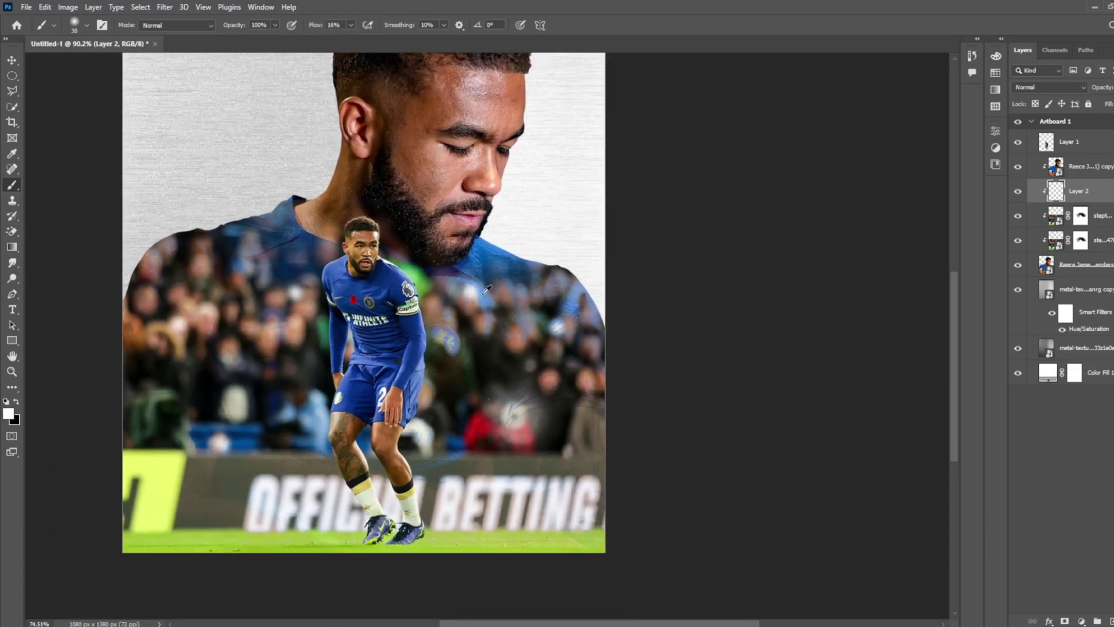
{"action": "left_click", "coordinate": [1047, 87]}
{"action": "left_click", "coordinate": [1038, 237]}
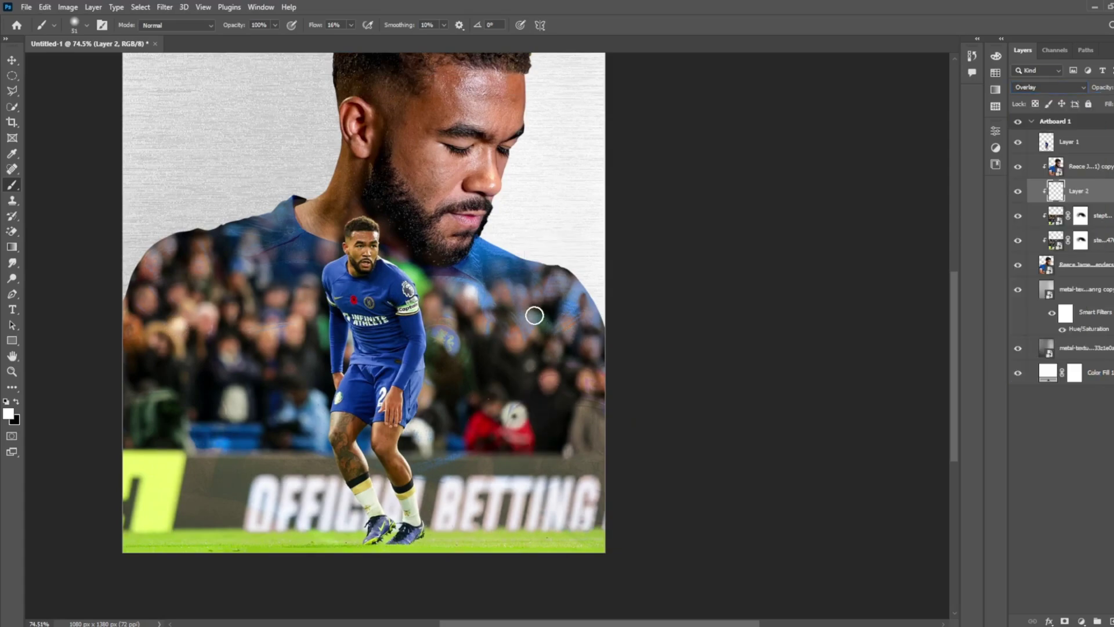
{"action": "scroll", "coordinate": [539, 473], "scroll_direction": "down", "scroll_amount": 2}
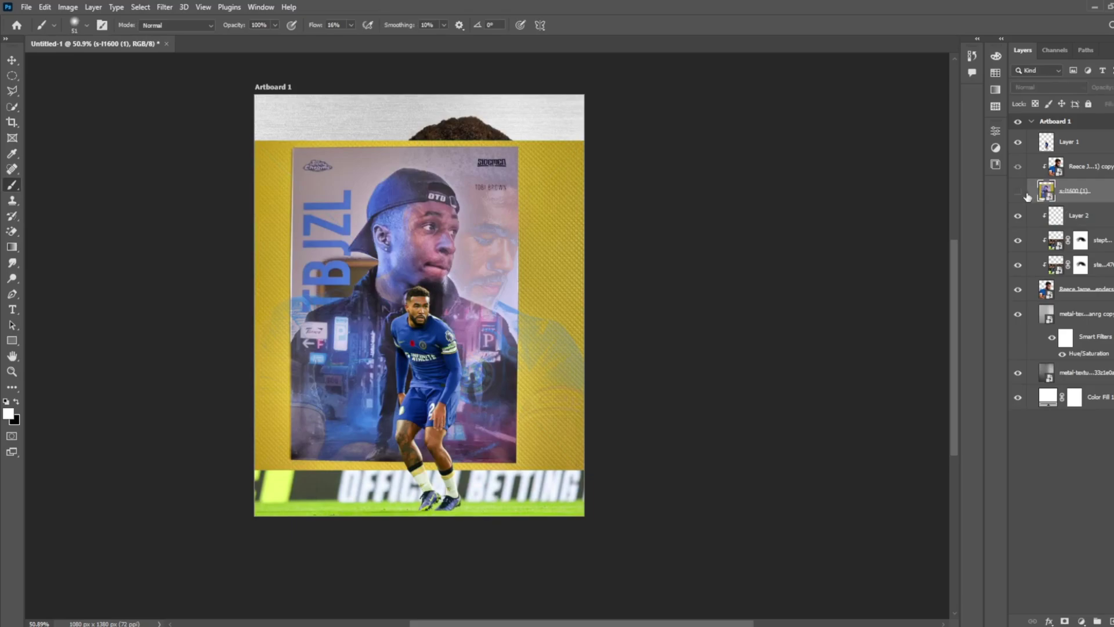
- Hide the reference card, enlarge Layer 1 past the artboard, and move the card layer to the top
{"action": "left_click", "coordinate": [1068, 141]}
{"action": "key", "text": "ctrl+t"}
{"action": "mouse_move", "coordinate": [602, 381]}
{"action": "left_mouse_down"}
{"action": "mouse_move", "coordinate": [600, 398]}
{"action": "mouse_move", "coordinate": [633, 402]}
{"action": "left_mouse_up"}
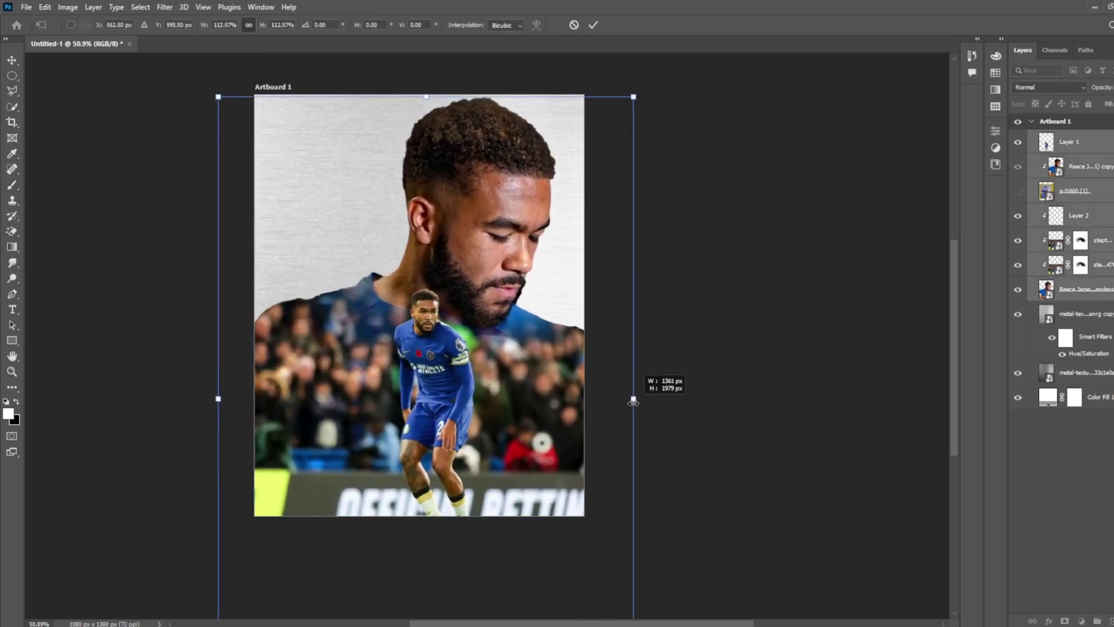
{"action": "key", "text": "Return"}
{"action": "key", "text": "b"}
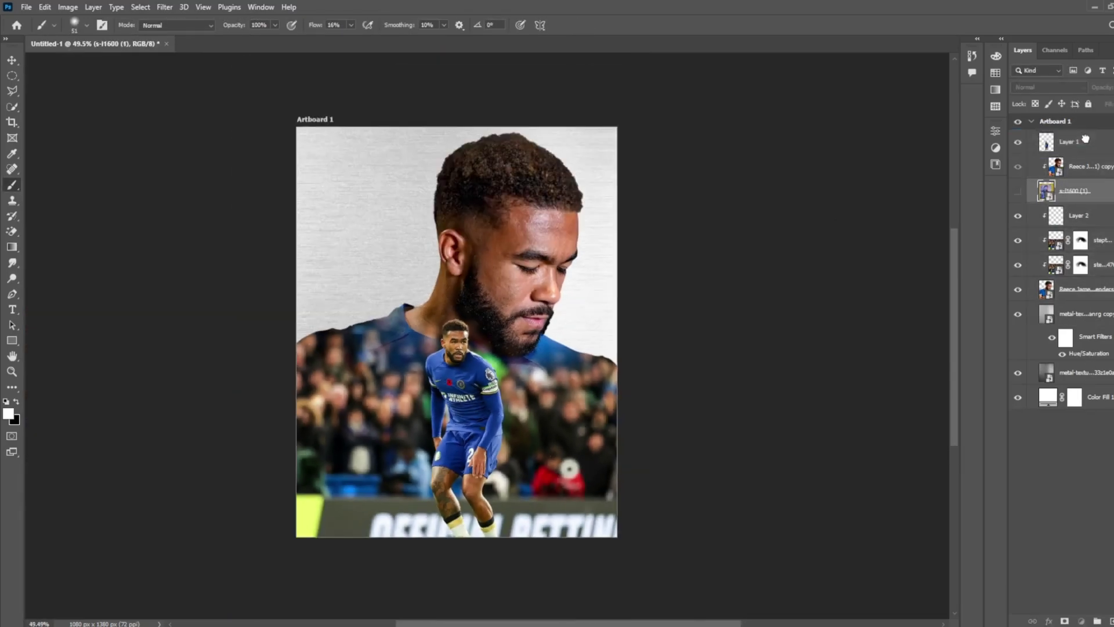
{"action": "left_click_drag", "start_coordinate": [1085, 139], "coordinate": [1068, 133]}
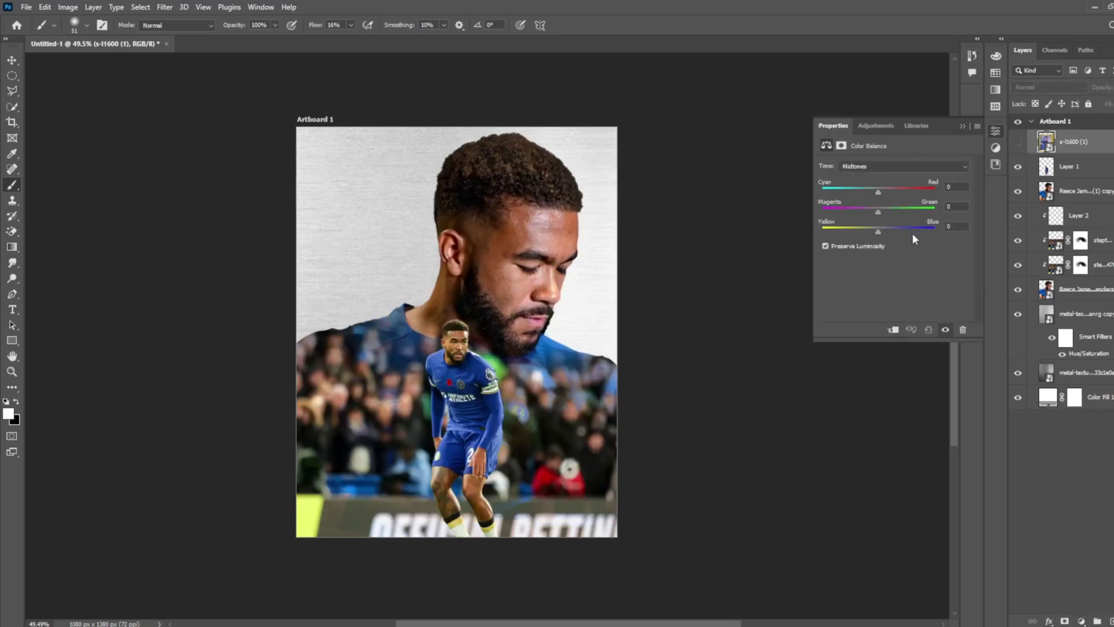
- Grade the midtones toward cyan and blue with Color Balance (-29, +2, +37)
{"action": "left_click_drag", "start_coordinate": [878, 232], "coordinate": [899, 231]}
{"action": "left_click_drag", "start_coordinate": [878, 191], "coordinate": [861, 192]}
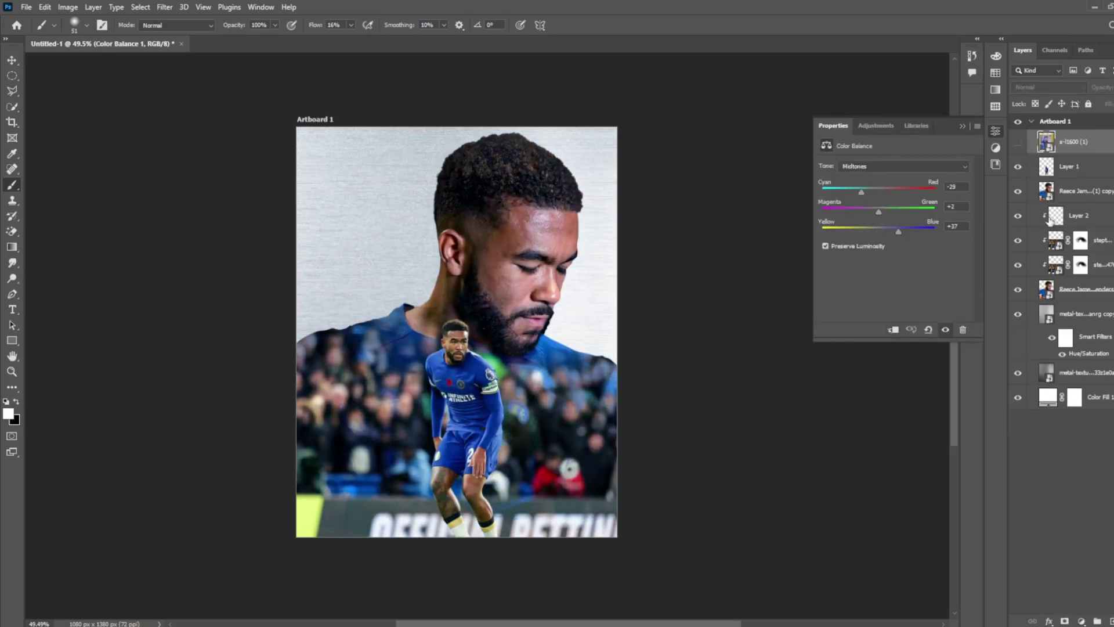
{"action": "key", "text": "ctrl+plus"}
{"action": "left_click", "coordinate": [1080, 619]}
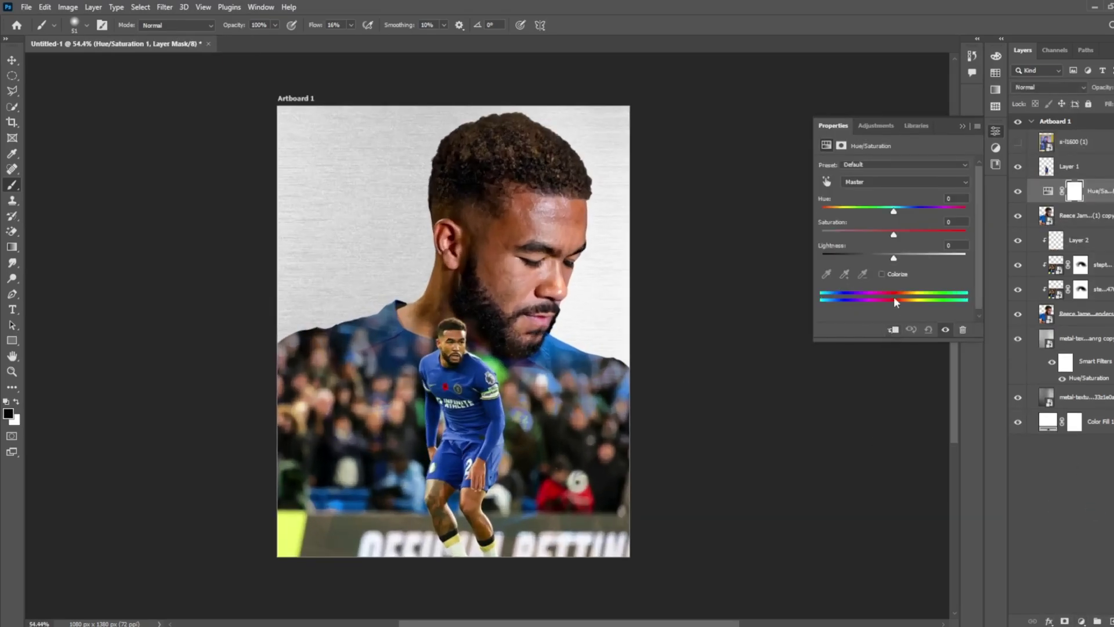
{"action": "left_click_drag", "start_coordinate": [894, 212], "coordinate": [928, 212]}
{"action": "key", "text": "ctrl+z"}
{"action": "key", "text": "ctrl+z"}
- Add an Exposure adjustment at -0.67, moved down the stack, with its mask inverted
{"action": "left_click", "coordinate": [1080, 619]}
{"action": "left_click", "coordinate": [1074, 472]}
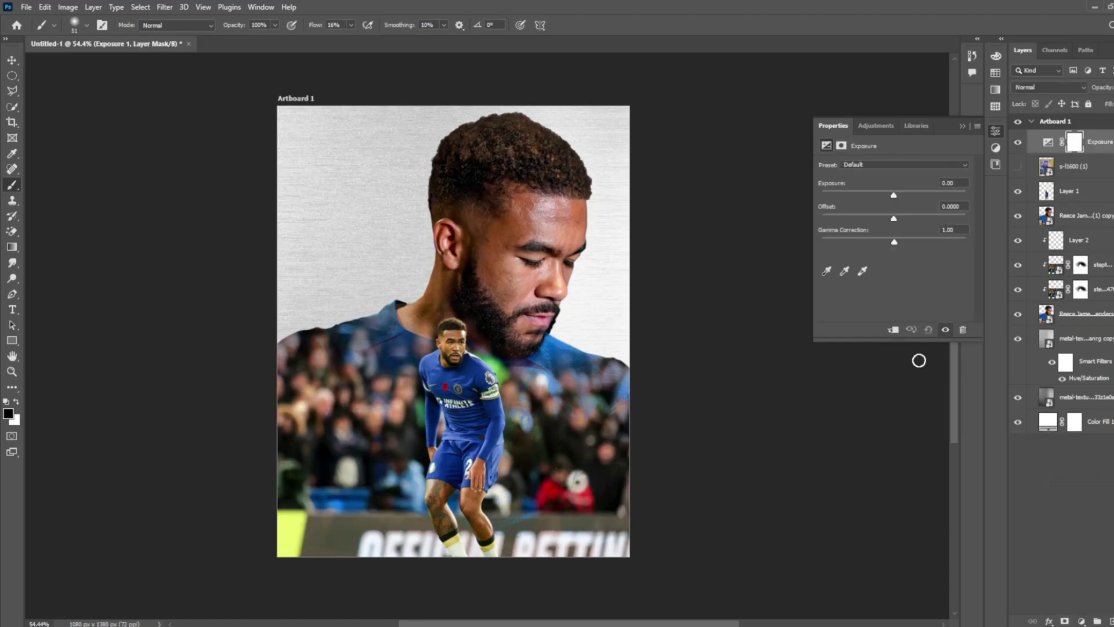
{"action": "key", "text": "ctrl+bracketleft"}
{"action": "key", "text": "ctrl+bracketleft"}
{"action": "key", "text": "ctrl+bracketleft"}
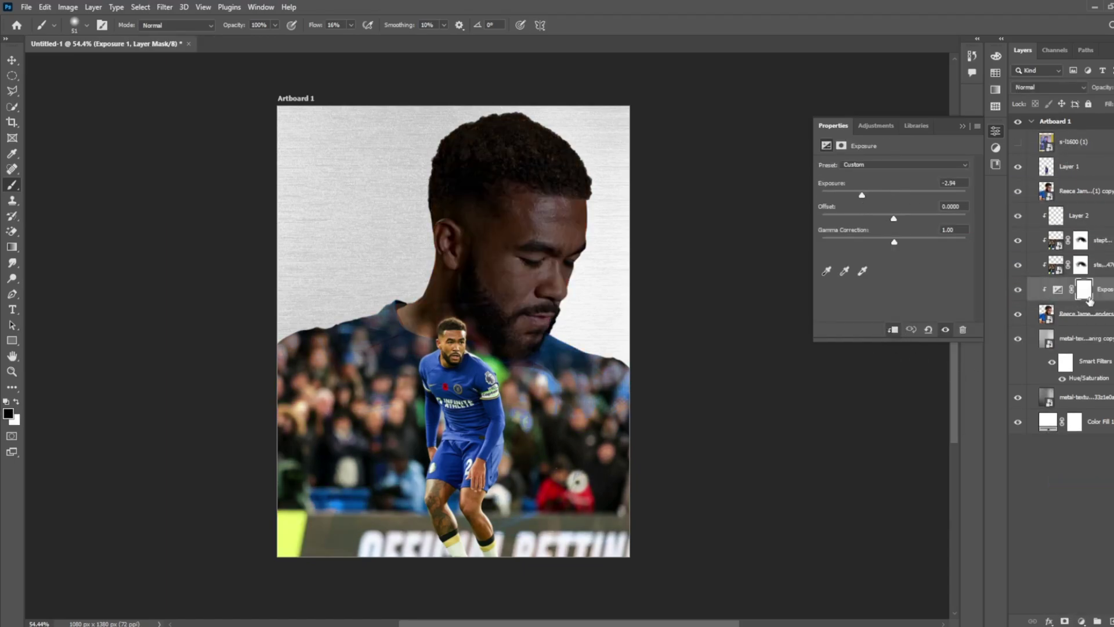
{"action": "left_click_drag", "start_coordinate": [894, 195], "coordinate": [886, 196]}
{"action": "key", "text": "ctrl+i"}
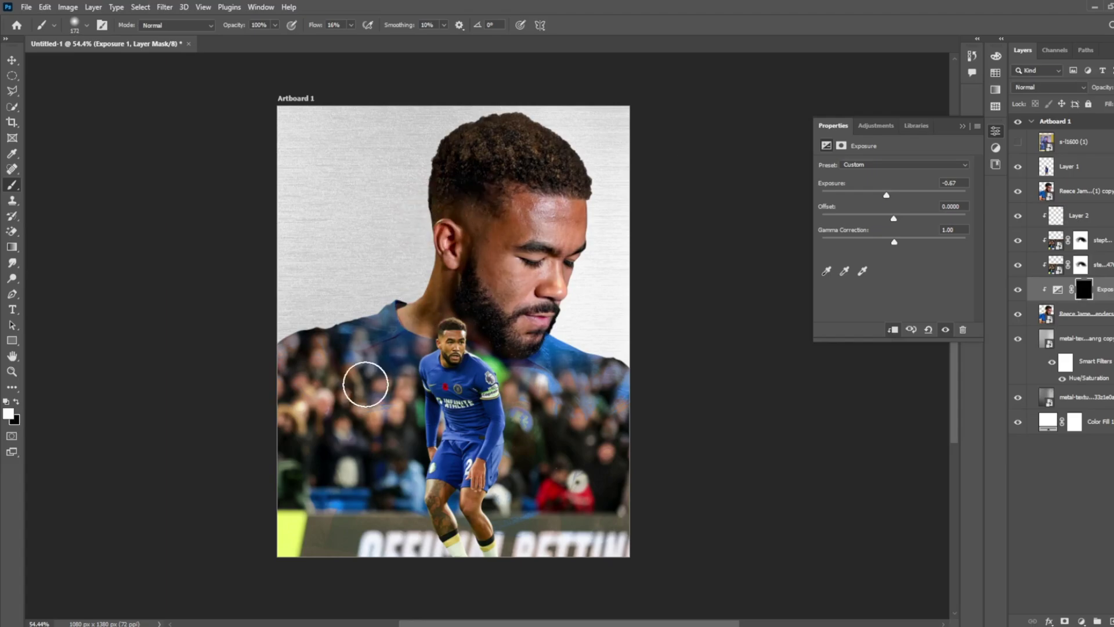
- Add Brightness/Contrast at 54 brightness with an inverted mask, painted onto the forehead and under-eyes
{"action": "left_click", "coordinate": [1081, 618]}
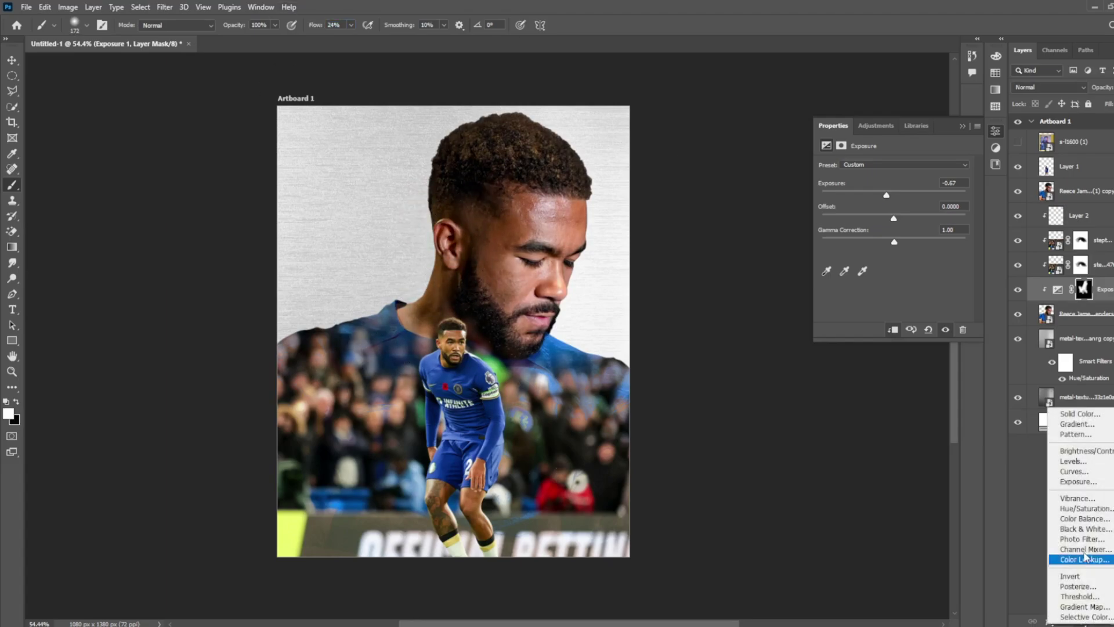
{"action": "left_click", "coordinate": [1073, 504]}
{"action": "key", "text": "ctrl+z"}
{"action": "left_click", "coordinate": [1080, 619]}
{"action": "left_click", "coordinate": [1079, 455]}
{"action": "left_click_drag", "start_coordinate": [894, 198], "coordinate": [919, 199]}
{"action": "key", "text": "ctrl+i"}
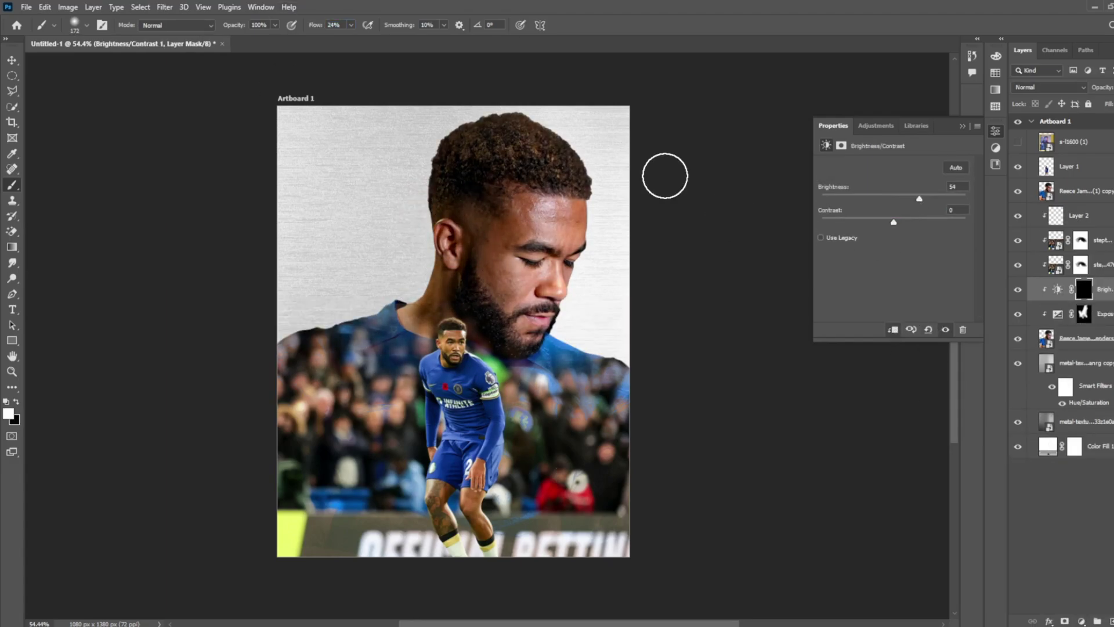
{"action": "scroll", "coordinate": [613, 212], "scroll_direction": "up", "scroll_amount": 4, "text": "alt"}
{"action": "left_click_drag", "start_coordinate": [467, 321], "coordinate": [470, 424]}
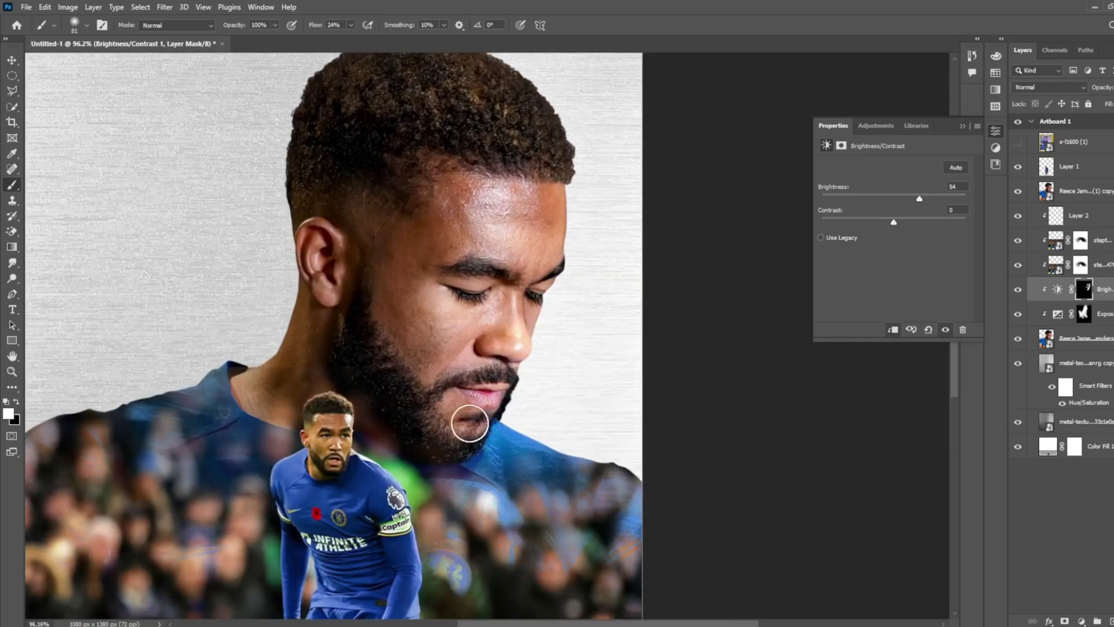
{"action": "scroll", "coordinate": [541, 168], "scroll_direction": "down", "scroll_amount": 3, "text": "alt"}
{"action": "scroll", "coordinate": [418, 180], "scroll_direction": "down", "scroll_amount": 2, "text": "alt"}
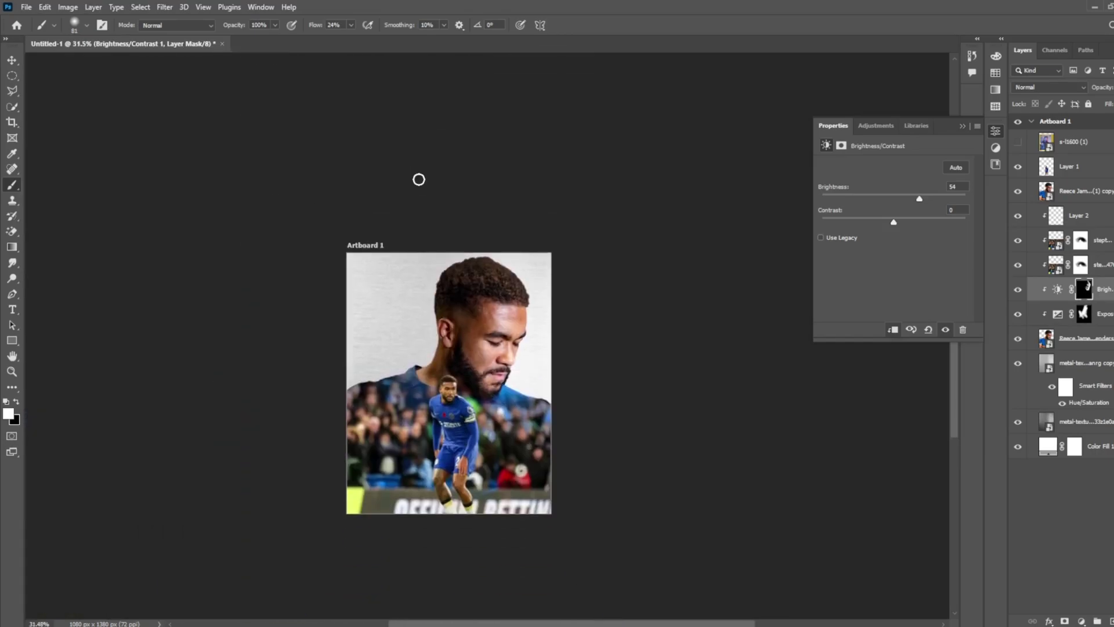
{"action": "left_click", "coordinate": [1062, 167]}
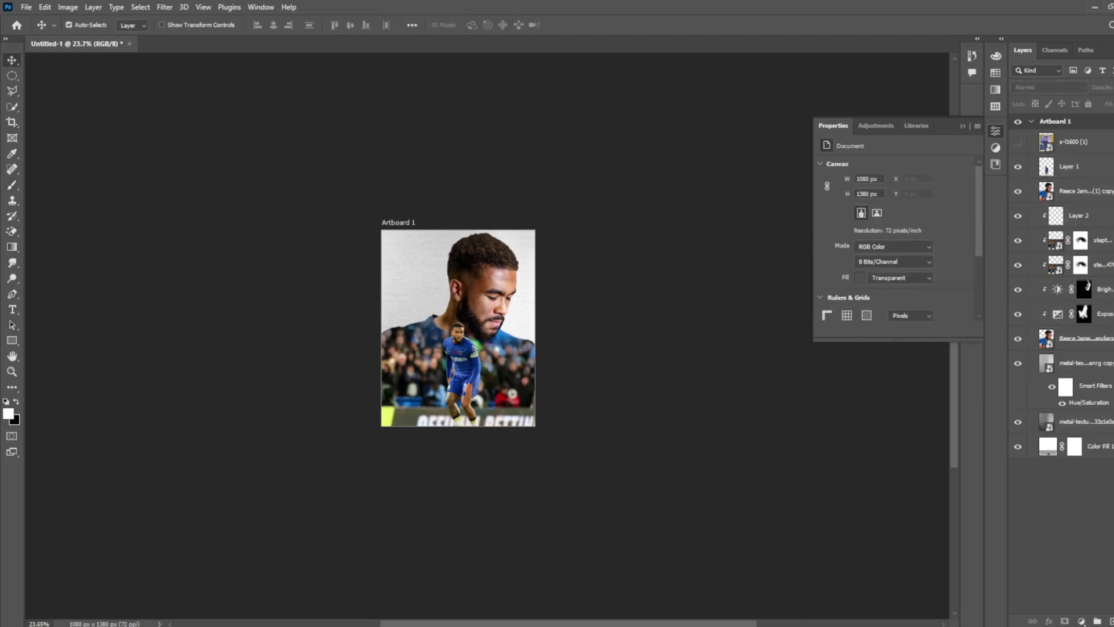
- Add black 'Reece James' text right of the face, rotated vertical and set in LEMON MILK
{"action": "left_click", "coordinate": [1019, 144]}
{"action": "key", "text": "t"}
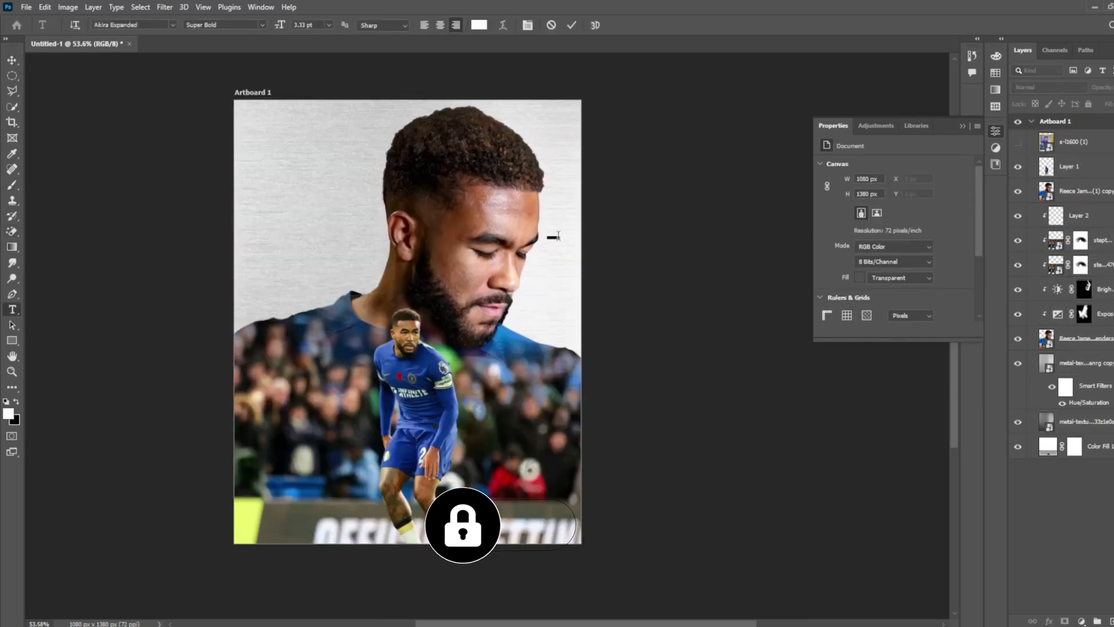
{"action": "left_click", "coordinate": [556, 238]}
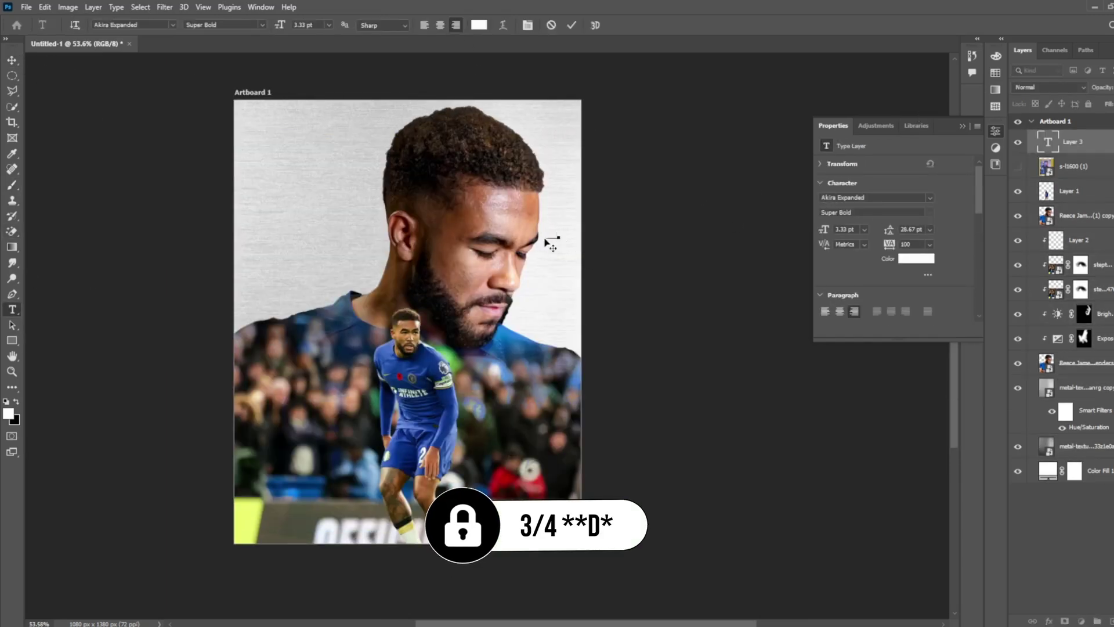
{"action": "left_click", "coordinate": [479, 25]}
{"action": "left_click", "coordinate": [514, 607]}
{"action": "left_click", "coordinate": [779, 399]}
{"action": "key", "text": "ctrl+t"}
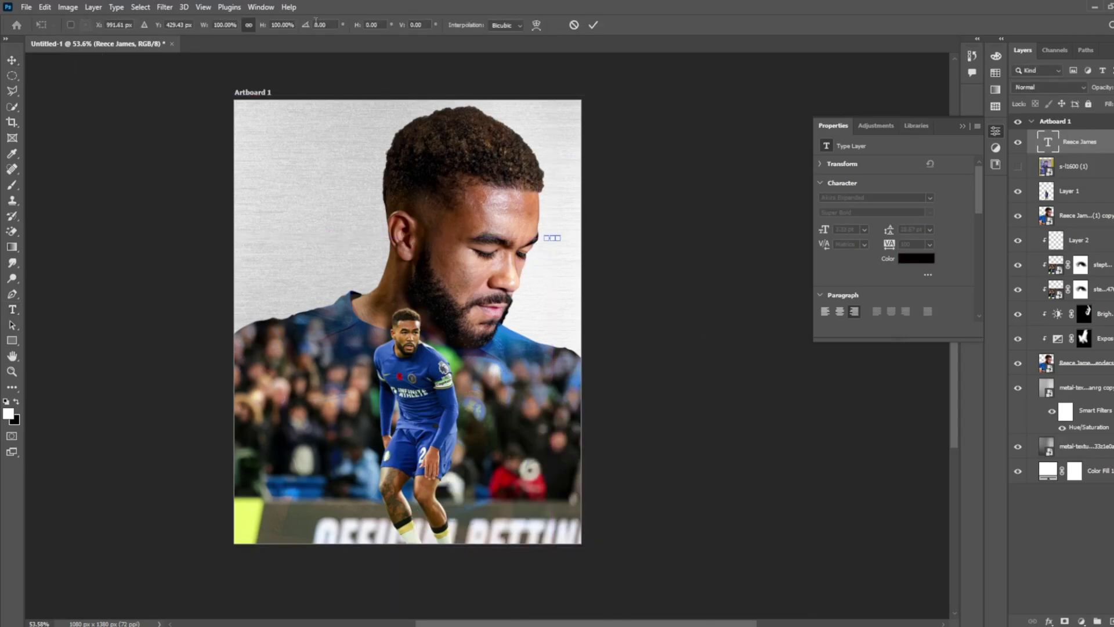
{"action": "key", "text": "Return"}
{"action": "left_click", "coordinate": [930, 198]}
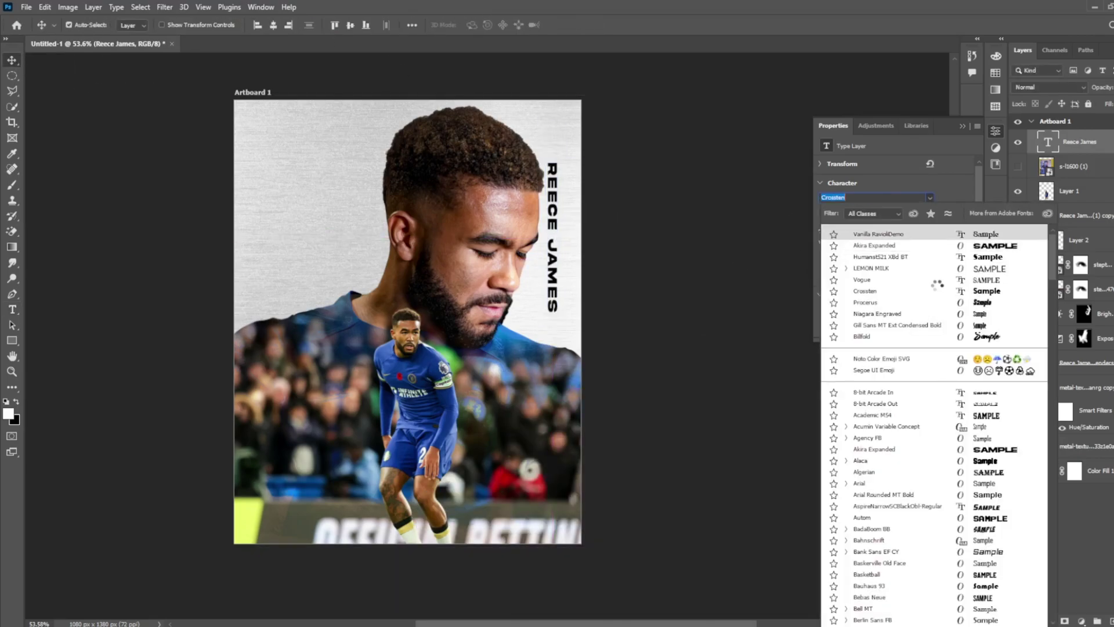
{"action": "left_click", "coordinate": [848, 272]}
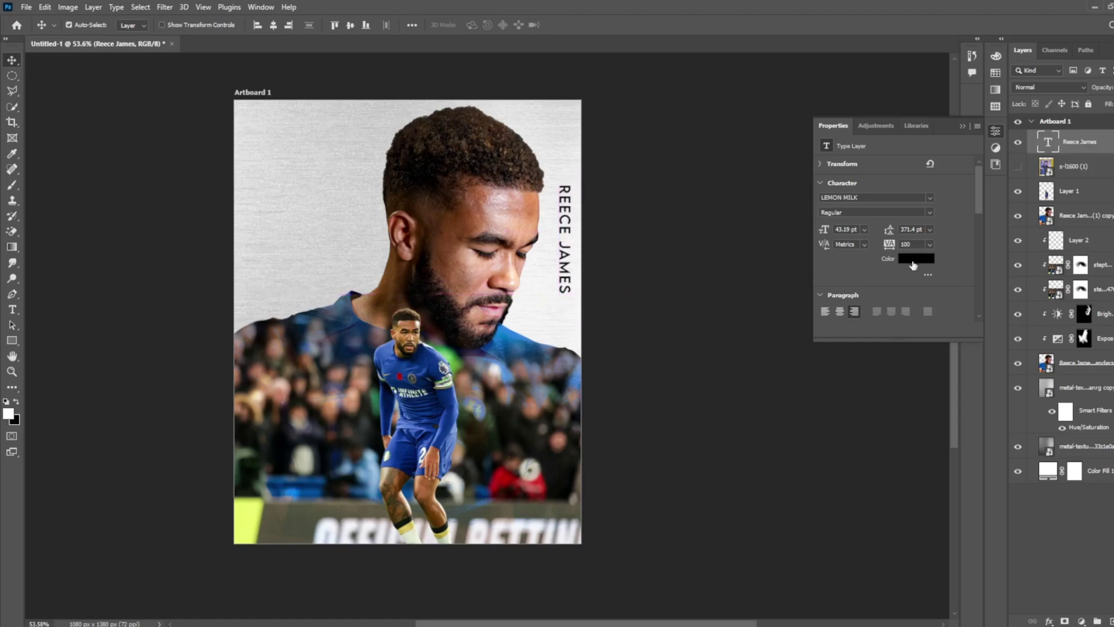
{"action": "scroll", "coordinate": [572, 264], "scroll_direction": "up", "scroll_amount": 2}
- Type 'James' as a new text layer left of the face
{"action": "key", "text": "t"}
{"action": "left_click", "coordinate": [318, 260]}
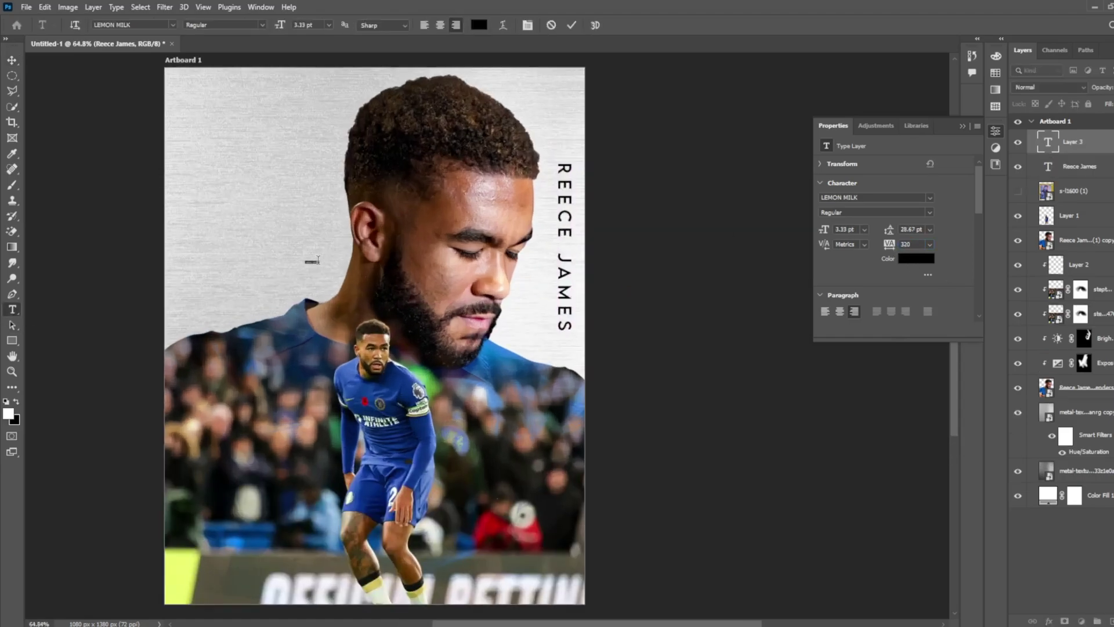
{"action": "type", "text": "James"}
{"action": "key", "text": "ctrl+t"}
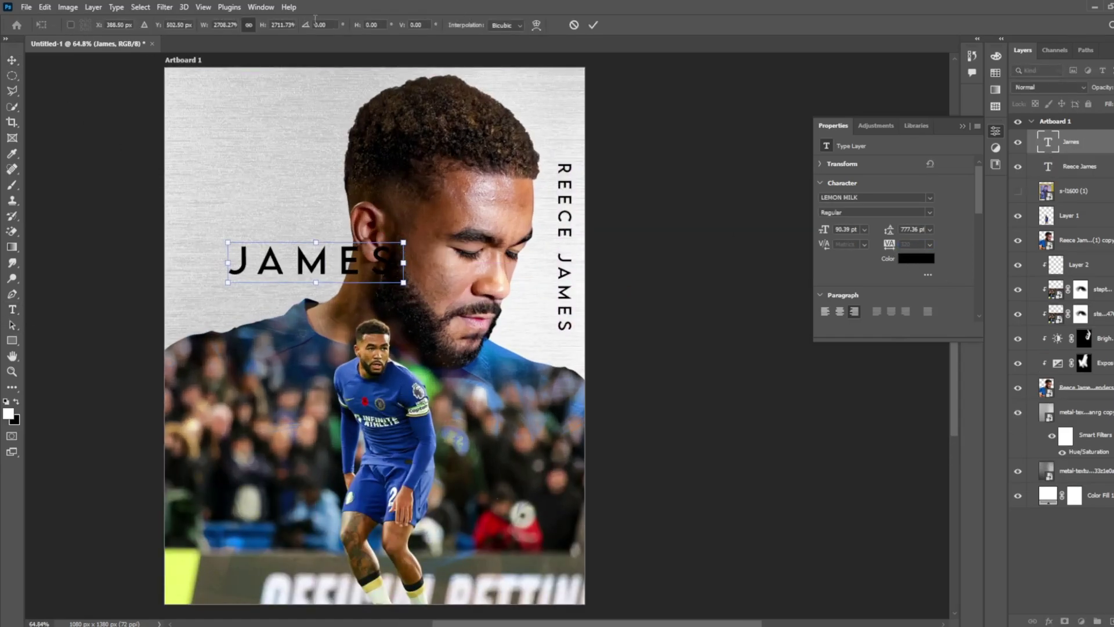
{"action": "key", "text": "Return"}
- Turn JAMES vertical reading bottom-to-top and enlarge it down the card's top-left edge
{"action": "left_click_drag", "start_coordinate": [326, 268], "coordinate": [201, 244]}
{"action": "right_click", "coordinate": [210, 293]}
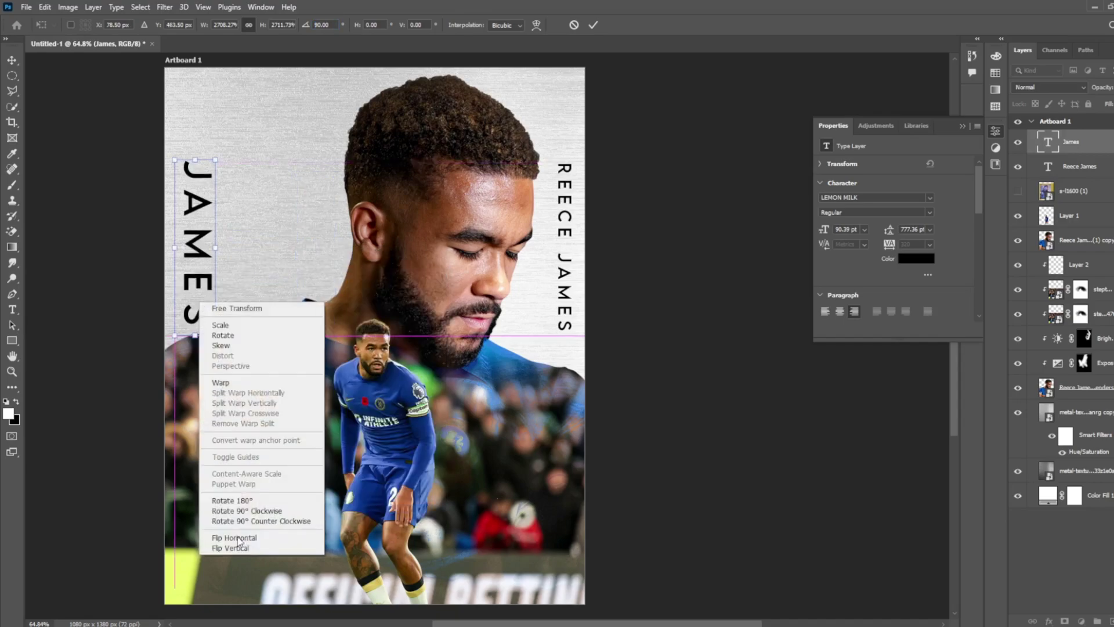
{"action": "left_click", "coordinate": [232, 491]}
{"action": "right_click", "coordinate": [203, 329]}
{"action": "left_click", "coordinate": [238, 562]}
{"action": "left_click_drag", "start_coordinate": [215, 336], "coordinate": [236, 452]}
{"action": "left_click_drag", "start_coordinate": [226, 255], "coordinate": [236, 260]}
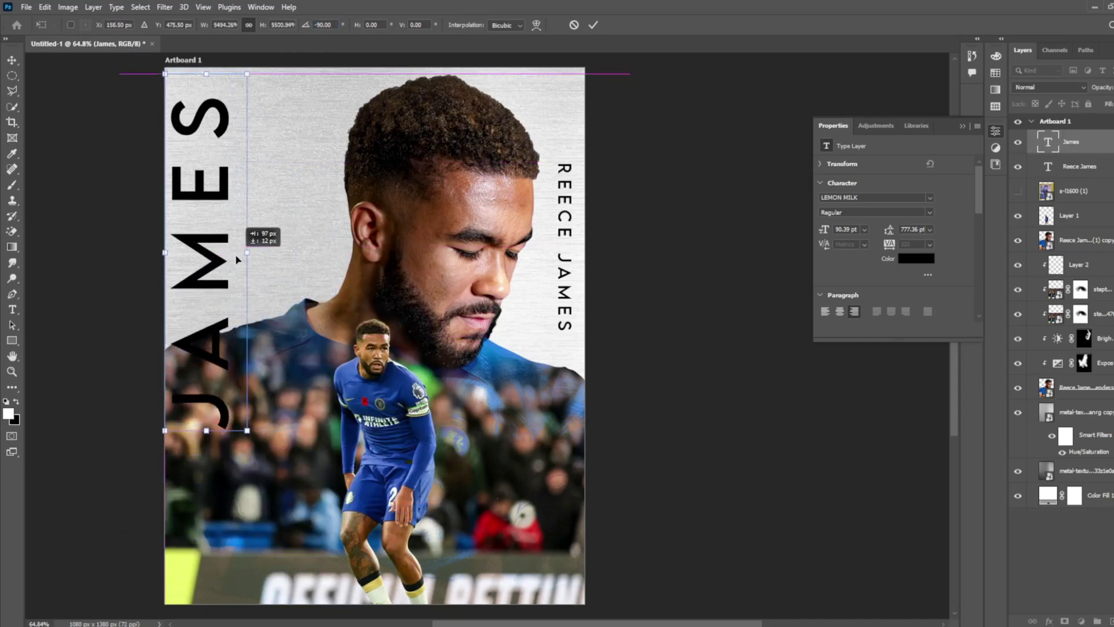
{"action": "key", "text": "Return"}
- Colour JAMES blue, shrink it slightly, and push it flush against the left edge
{"action": "double_click", "coordinate": [1048, 142]}
{"action": "left_click", "coordinate": [480, 25]}
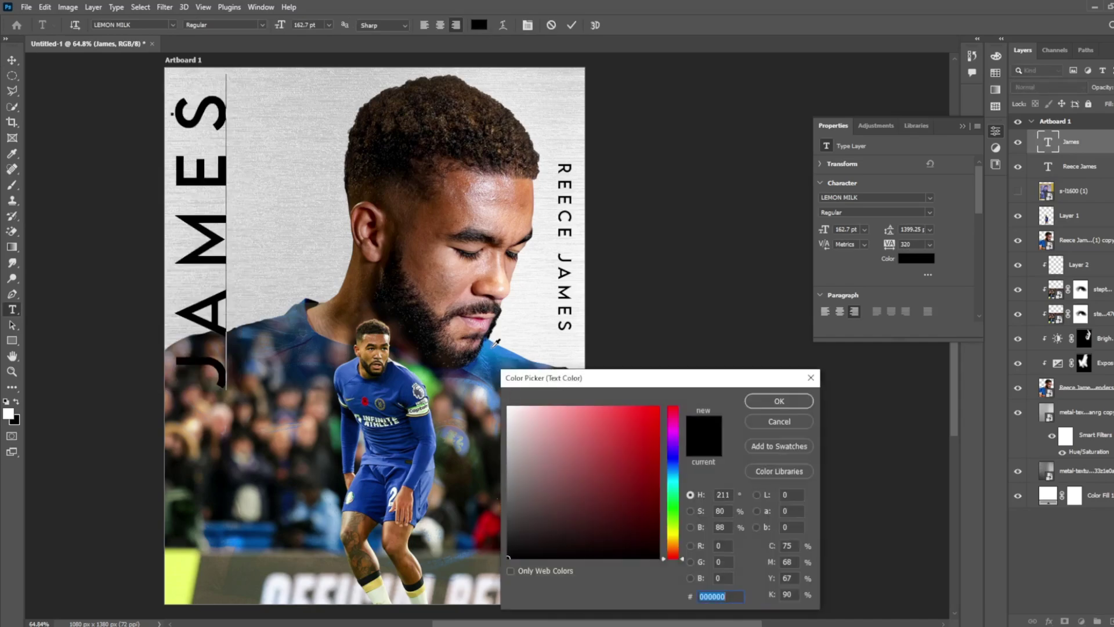
{"action": "left_click", "coordinate": [786, 398]}
{"action": "left_click", "coordinate": [12, 60]}
{"action": "left_click_drag", "start_coordinate": [1068, 141], "coordinate": [1068, 383]}
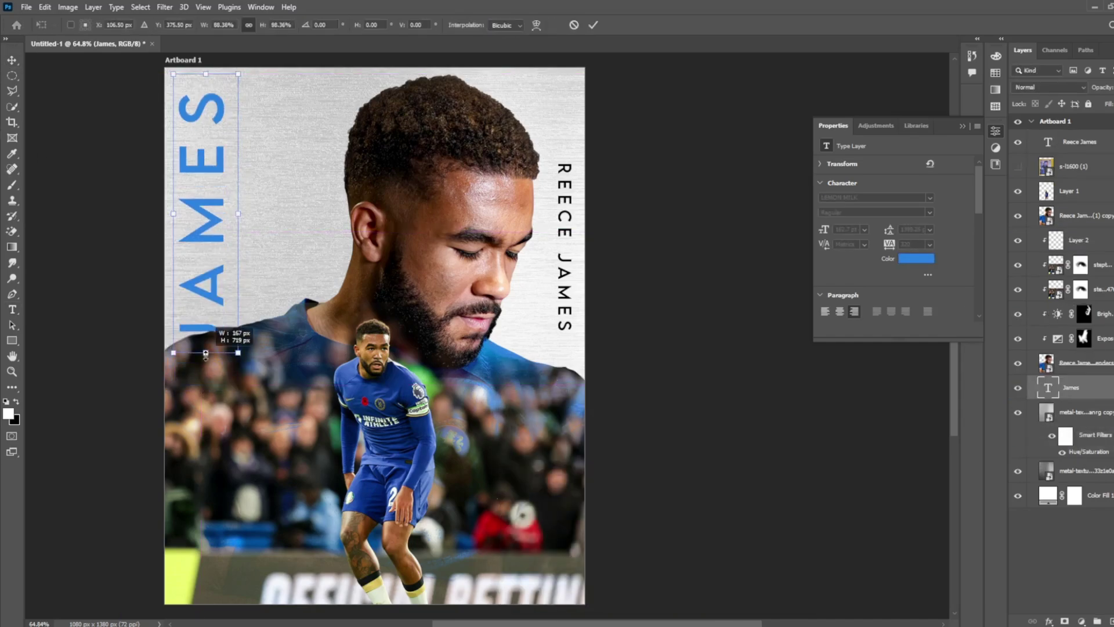
{"action": "left_click_drag", "start_coordinate": [197, 247], "coordinate": [194, 263]}
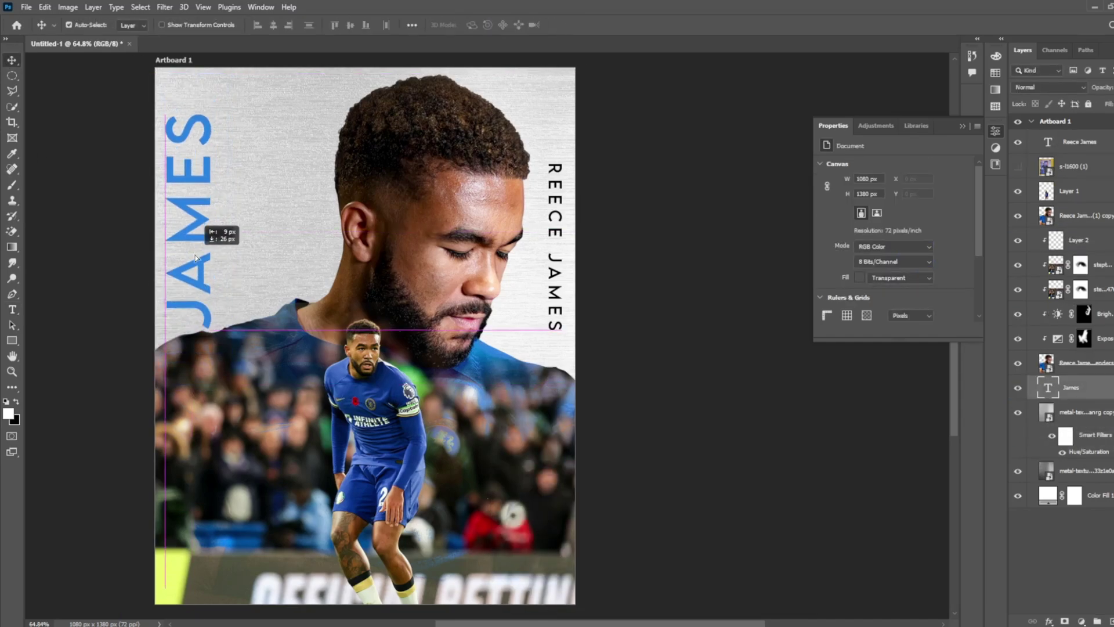
- Place the Topps logo, scaled down into the card's top-left corner
{"action": "key", "text": "Return"}
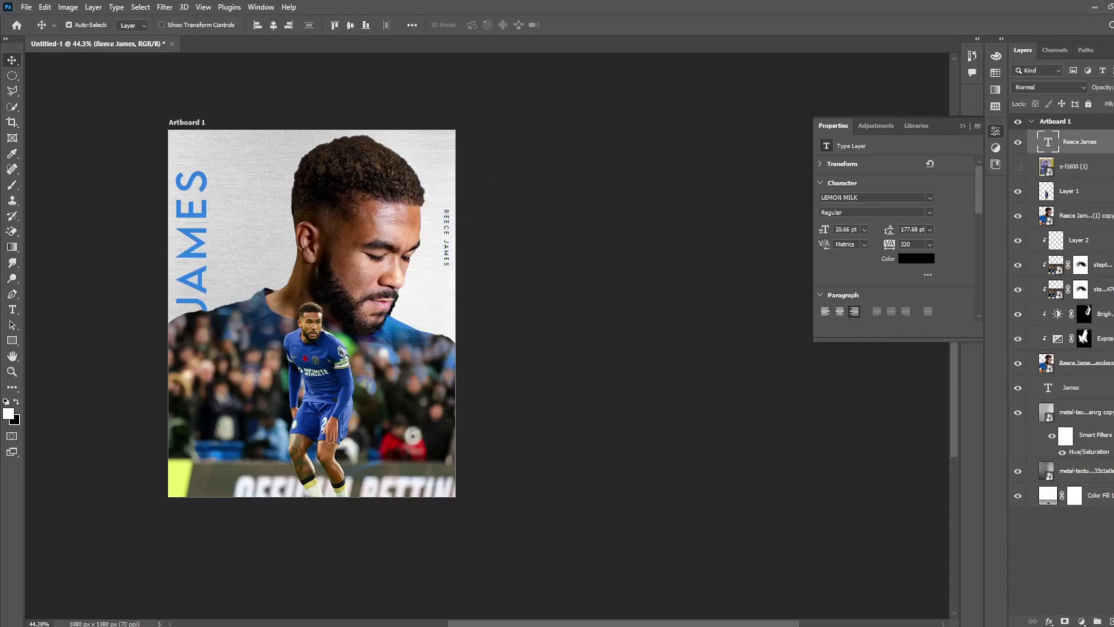
{"action": "key", "text": "alt+Tab"}
{"action": "left_click_drag", "start_coordinate": [559, 212], "coordinate": [313, 313]}
{"action": "left_click_drag", "start_coordinate": [455, 357], "coordinate": [319, 334]}
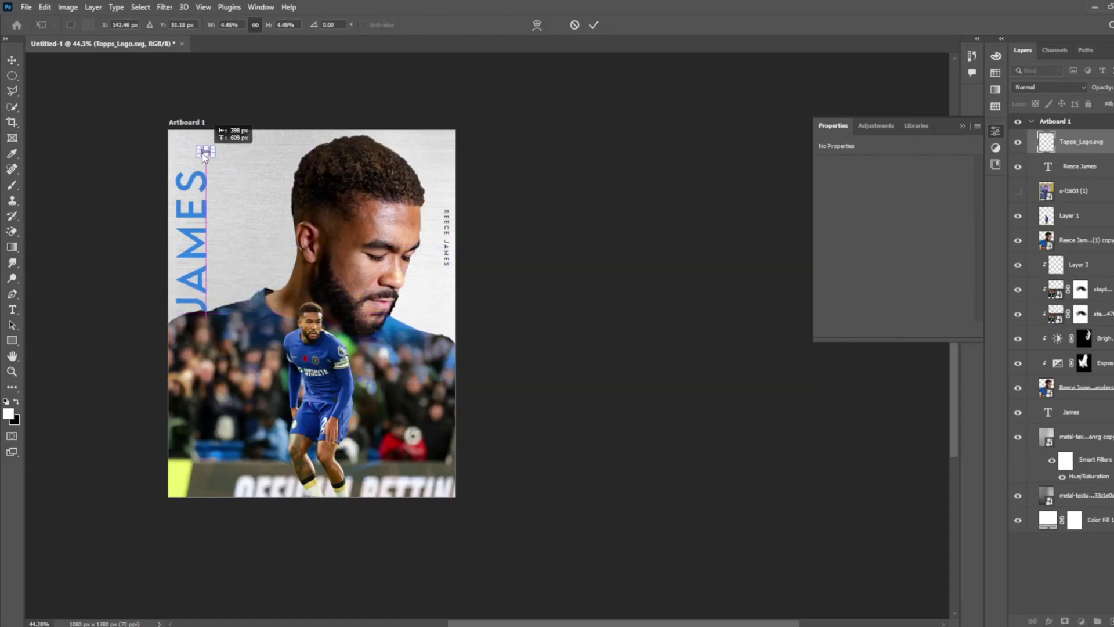
{"action": "key", "text": "Return"}
- Recolour the Topps logo with Hue/Saturation, set its blend mode, and place the Chelsea crest top-right
{"action": "key", "text": "ctrl+u"}
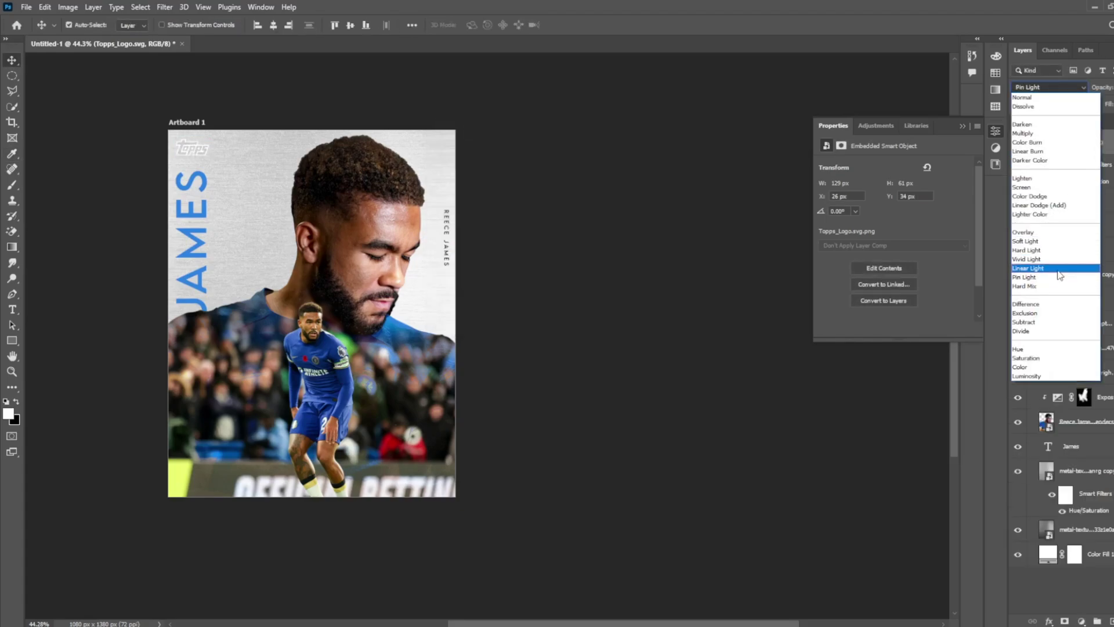
{"action": "left_click", "coordinate": [1057, 269]}
{"action": "key", "text": "alt+Tab"}
{"action": "mouse_move", "coordinate": [634, 216]}
{"action": "left_mouse_down"}
{"action": "mouse_move", "coordinate": [323, 328]}
{"action": "mouse_move", "coordinate": [439, 155]}
{"action": "left_mouse_up"}
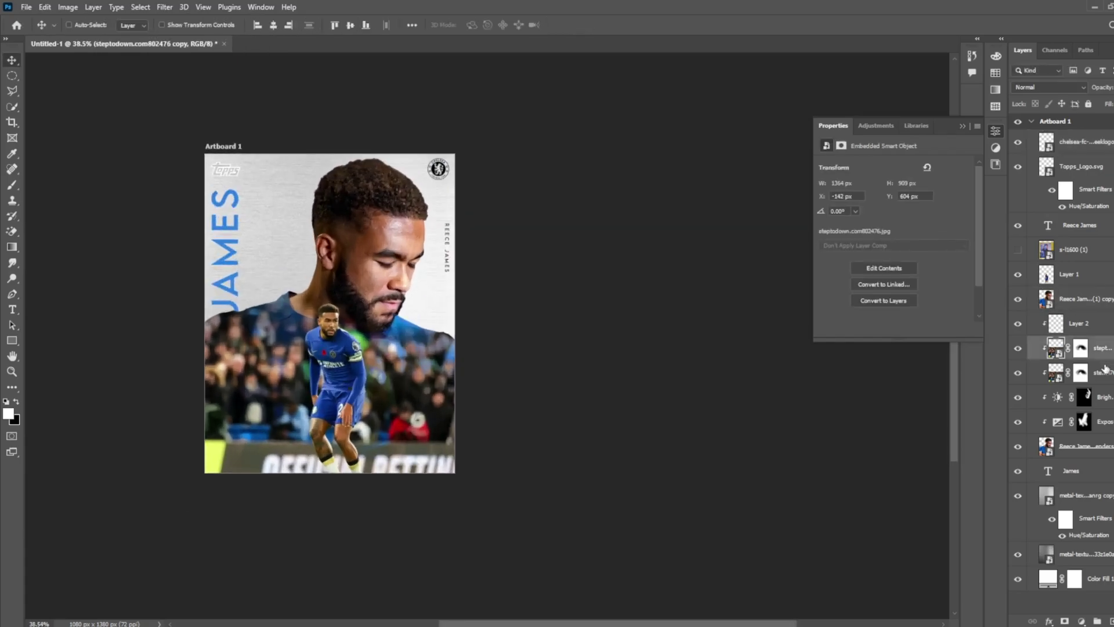
- Scale the stadium crowd photo up and shift it upward so the pitch shows along the bottom
{"action": "key", "text": "ctrl+t"}
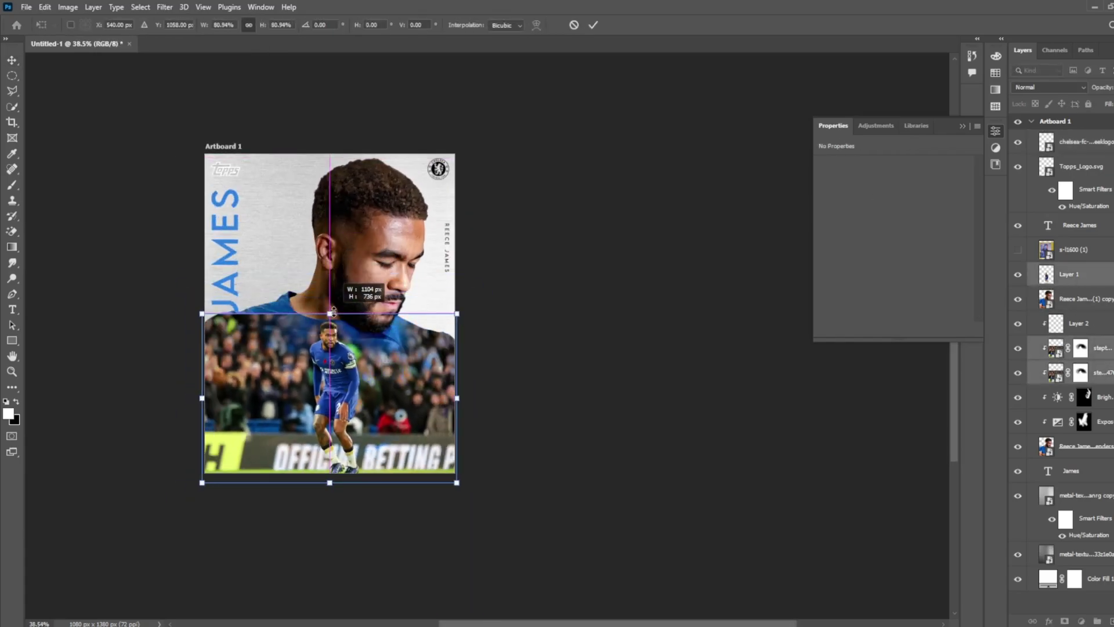
{"action": "left_click_drag", "start_coordinate": [338, 348], "coordinate": [346, 342]}
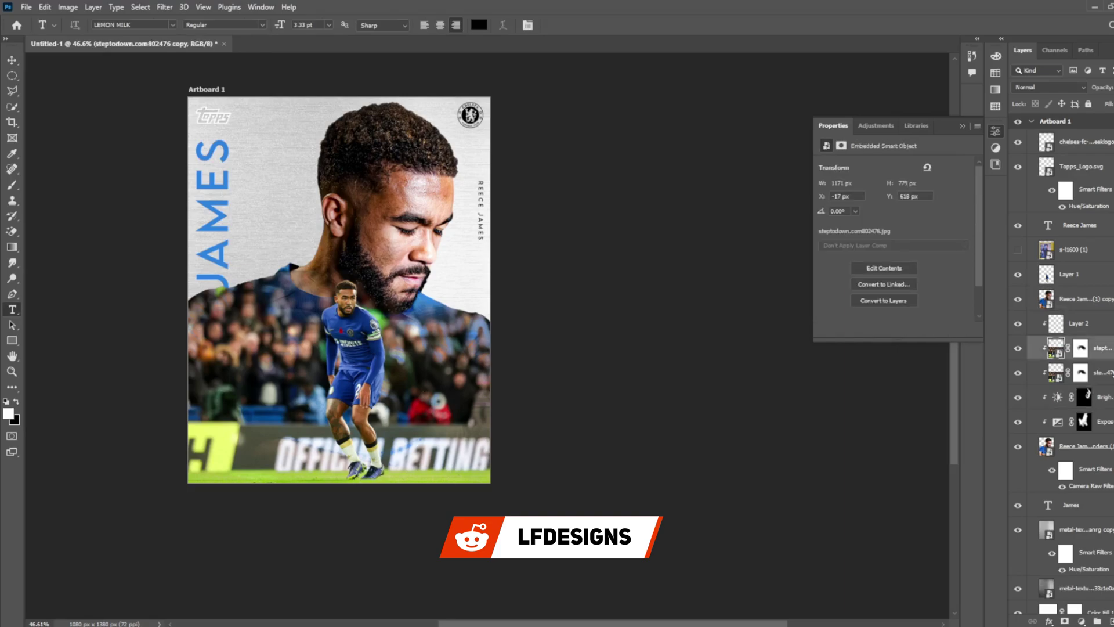
- Group the two crowd photo layers and merge them into a single layer
{"action": "key", "text": "a"}
{"action": "key", "text": "ctrl+g"}
{"action": "key", "text": "ctrl+e"}
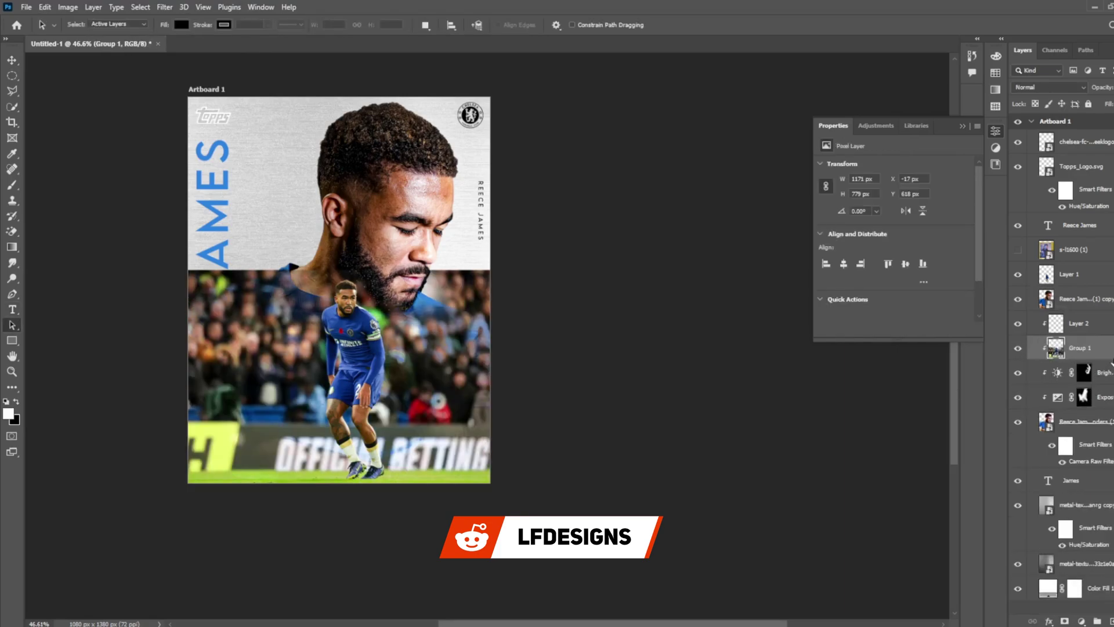
{"action": "left_click", "coordinate": [12, 231]}
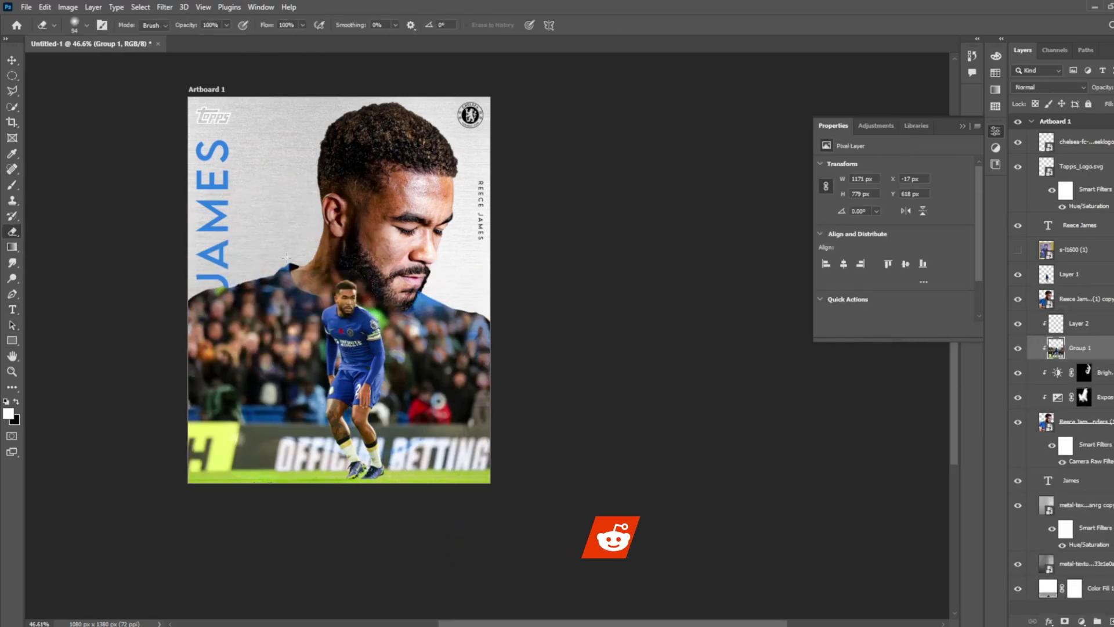
- Brighten the crowd photo with Camera Raw, adding texture, clarity and contrast
{"action": "left_click", "coordinate": [165, 7]}
{"action": "left_click", "coordinate": [200, 95]}
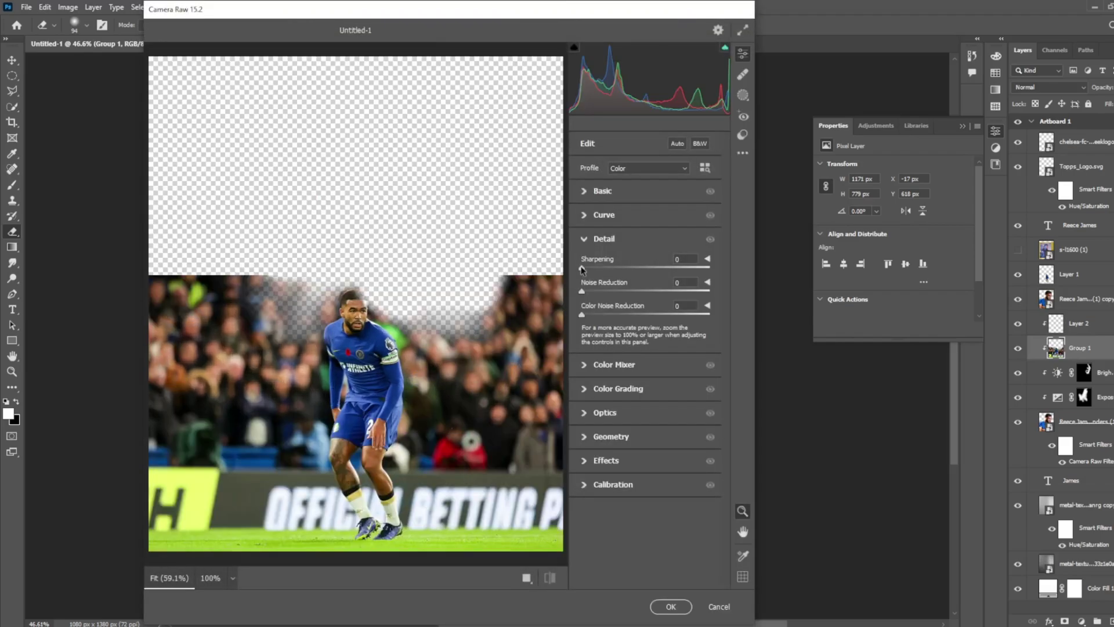
{"action": "left_click", "coordinate": [602, 191]}
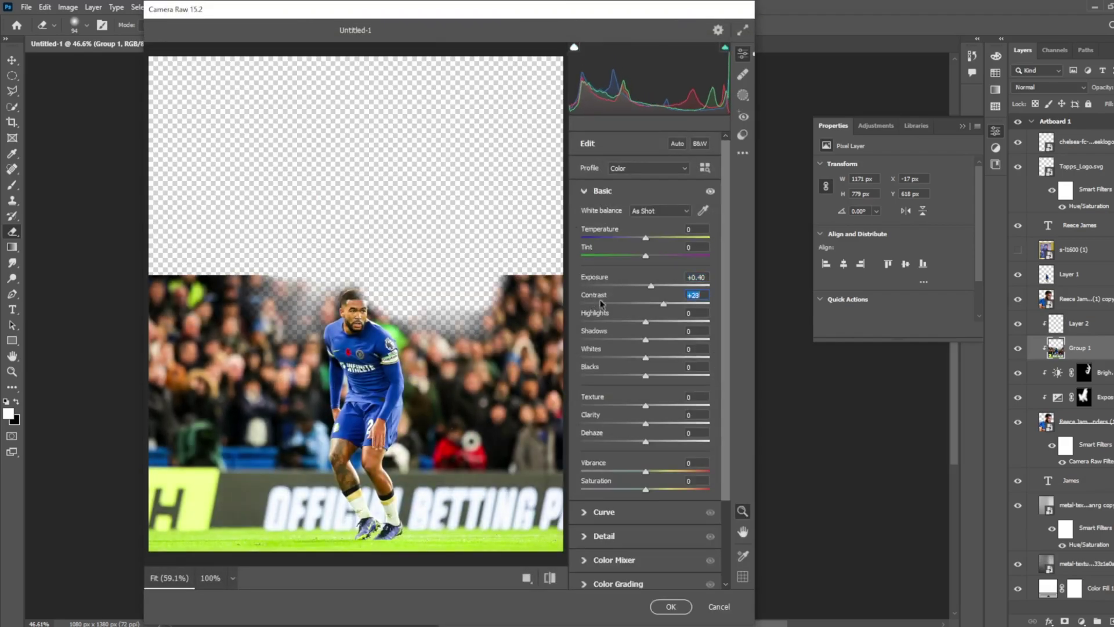
{"action": "left_click_drag", "start_coordinate": [600, 405], "coordinate": [664, 404]}
{"action": "left_click_drag", "start_coordinate": [645, 423], "coordinate": [670, 423]}
{"action": "left_click", "coordinate": [671, 607]}
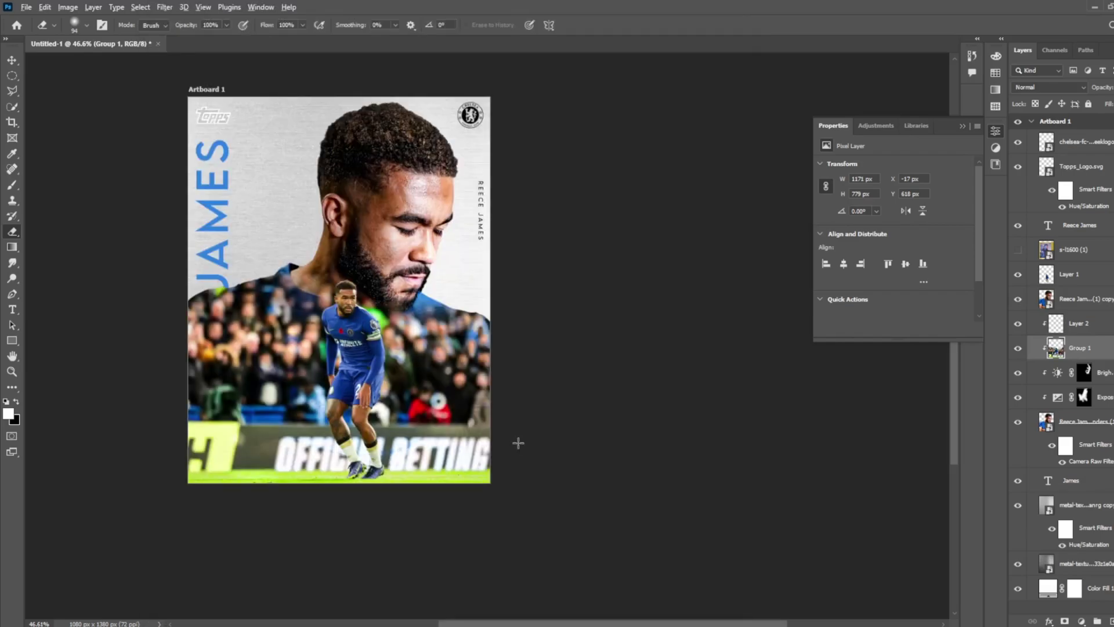
- Raise exposure, contrast and highlights on the small player cut-out (Layer 1) with Camera Raw
{"action": "left_click", "coordinate": [1069, 274]}
{"action": "left_click", "coordinate": [164, 7]}
{"action": "left_click", "coordinate": [198, 97]}
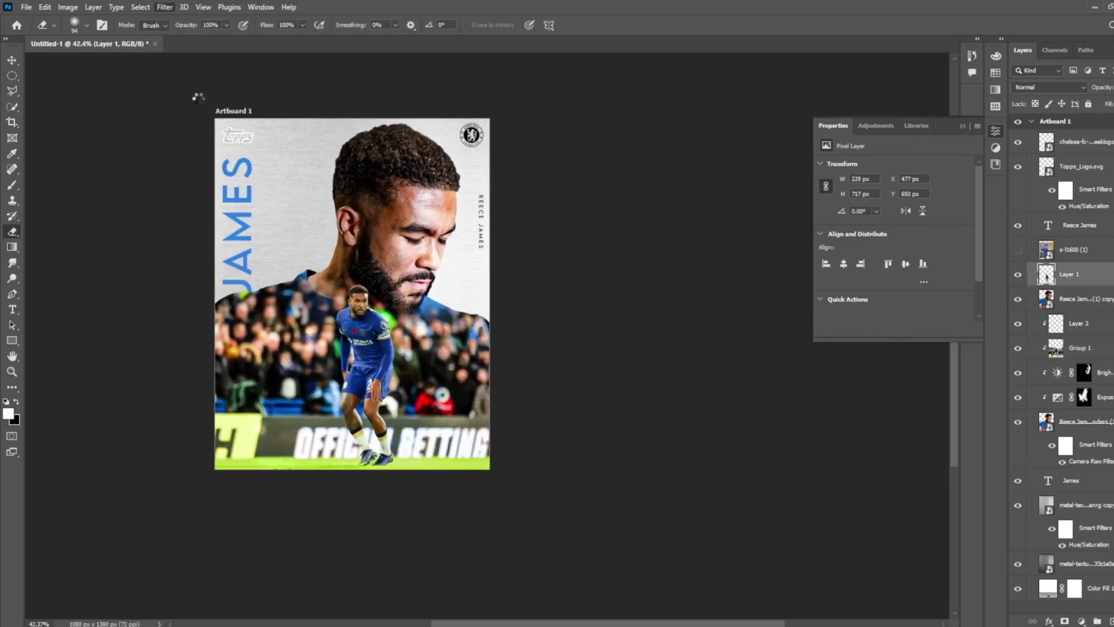
{"action": "left_click_drag", "start_coordinate": [594, 277], "coordinate": [615, 277]}
{"action": "mouse_move", "coordinate": [593, 295]}
{"action": "left_mouse_down"}
{"action": "mouse_move", "coordinate": [607, 295]}
{"action": "mouse_move", "coordinate": [602, 313]}
{"action": "left_mouse_up"}
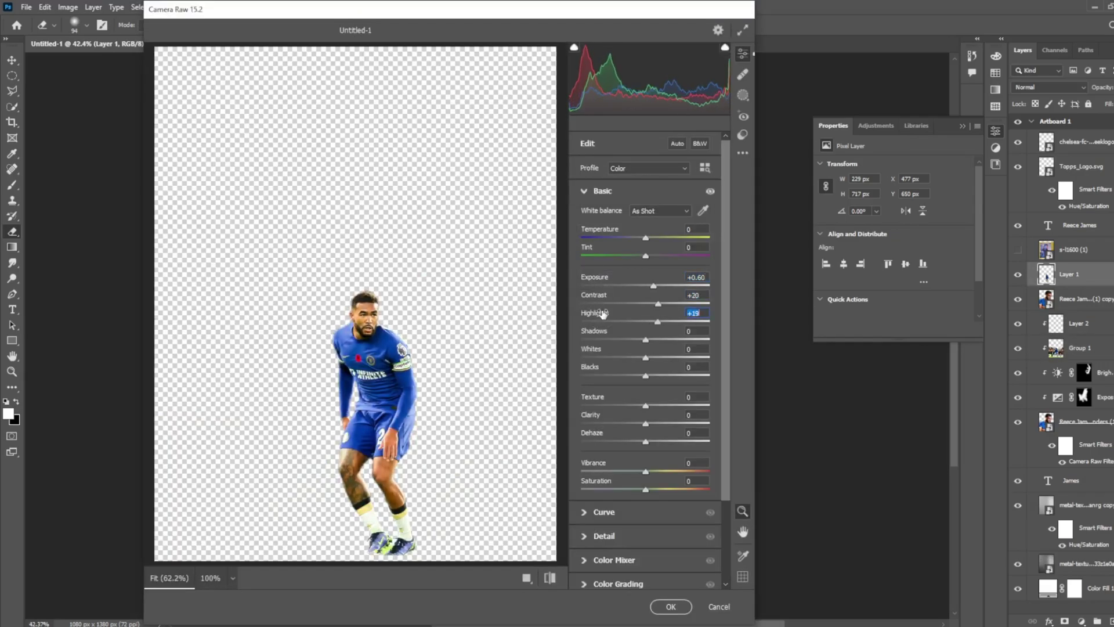
{"action": "left_click", "coordinate": [671, 606]}
{"action": "scroll", "coordinate": [360, 404], "scroll_direction": "up", "scroll_amount": 5}
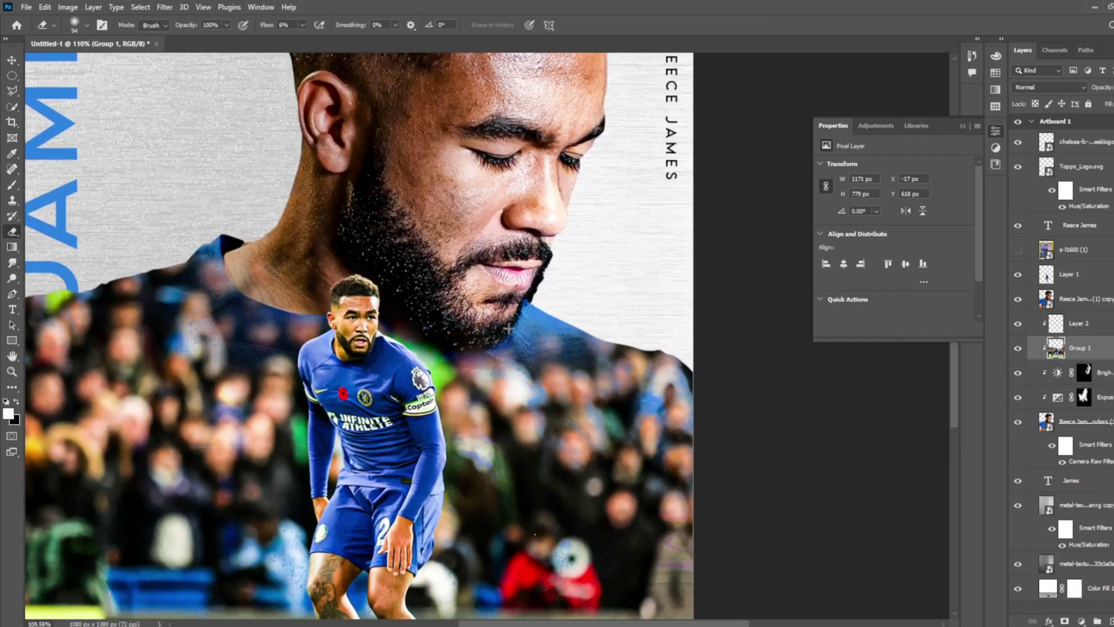
{"action": "scroll", "coordinate": [522, 313], "scroll_direction": "down", "scroll_amount": 3}
{"action": "scroll", "coordinate": [571, 304], "scroll_direction": "down", "scroll_amount": 3}
- Adjust the big portrait layer's Gray and Blue Blend If ranges in its blending options
{"action": "double_click", "coordinate": [1085, 301]}
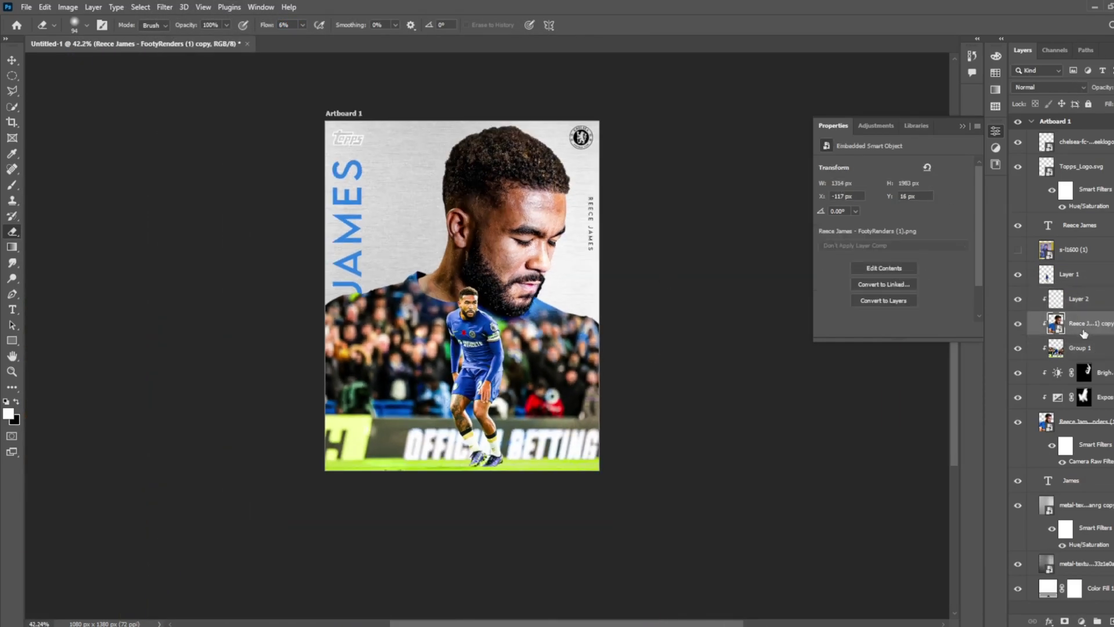
{"action": "mouse_move", "coordinate": [868, 335]}
{"action": "left_mouse_down"}
{"action": "mouse_move", "coordinate": [850, 338]}
{"action": "mouse_move", "coordinate": [936, 339]}
{"action": "left_mouse_up"}
{"action": "left_click", "coordinate": [887, 345]}
{"action": "left_click_drag", "start_coordinate": [845, 366], "coordinate": [923, 366]}
- Reset the Blue This Layer range to full and pull in the Underlying Layer white point
{"action": "left_click", "coordinate": [896, 309]}
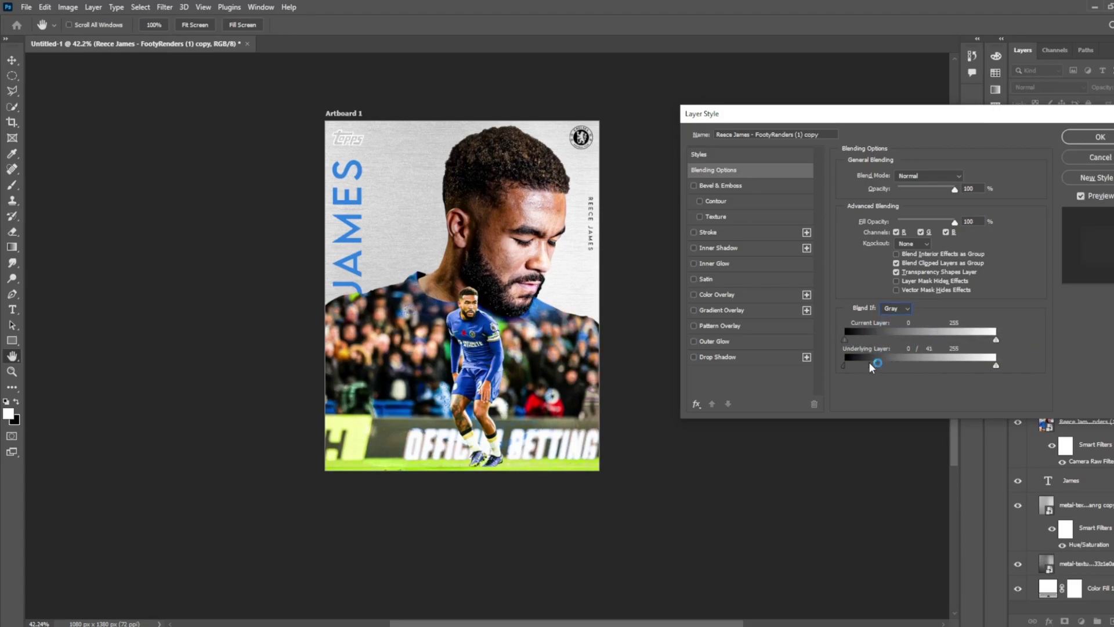
{"action": "left_click", "coordinate": [896, 308]}
{"action": "left_click", "coordinate": [894, 326]}
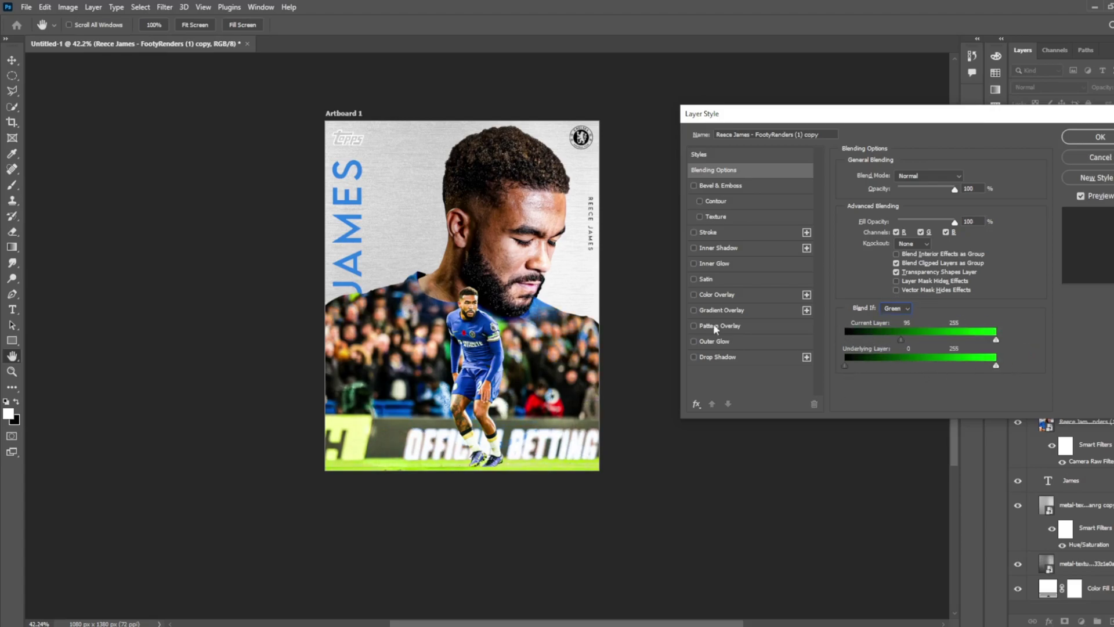
{"action": "left_click", "coordinate": [895, 309]}
{"action": "left_click", "coordinate": [898, 346]}
{"action": "left_click_drag", "start_coordinate": [902, 340], "coordinate": [824, 339]}
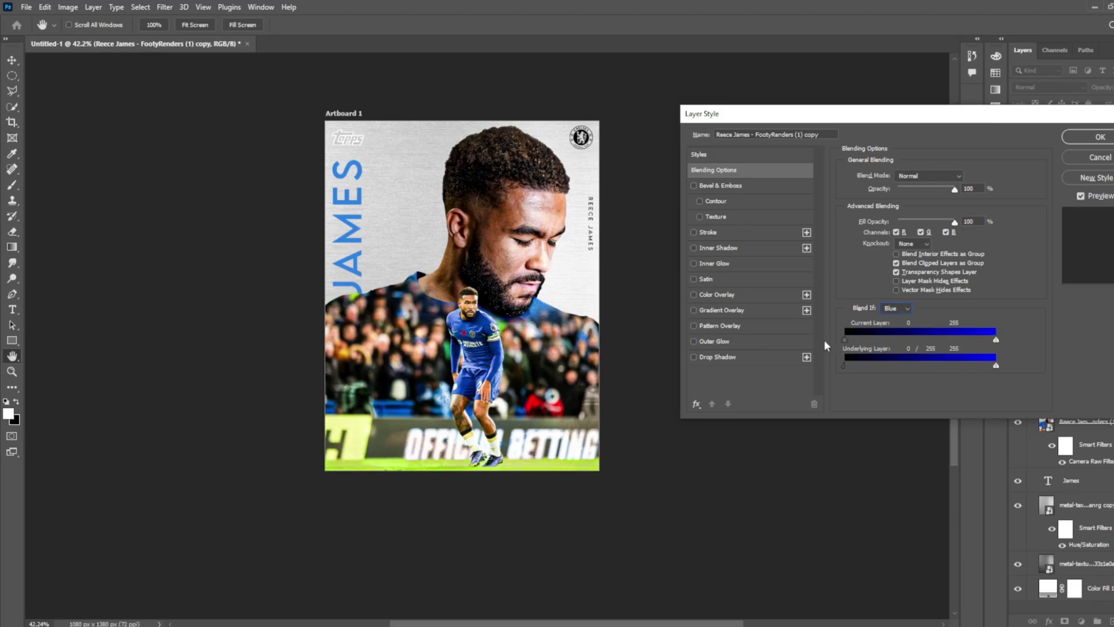
{"action": "left_click_drag", "start_coordinate": [996, 365], "coordinate": [958, 366]}
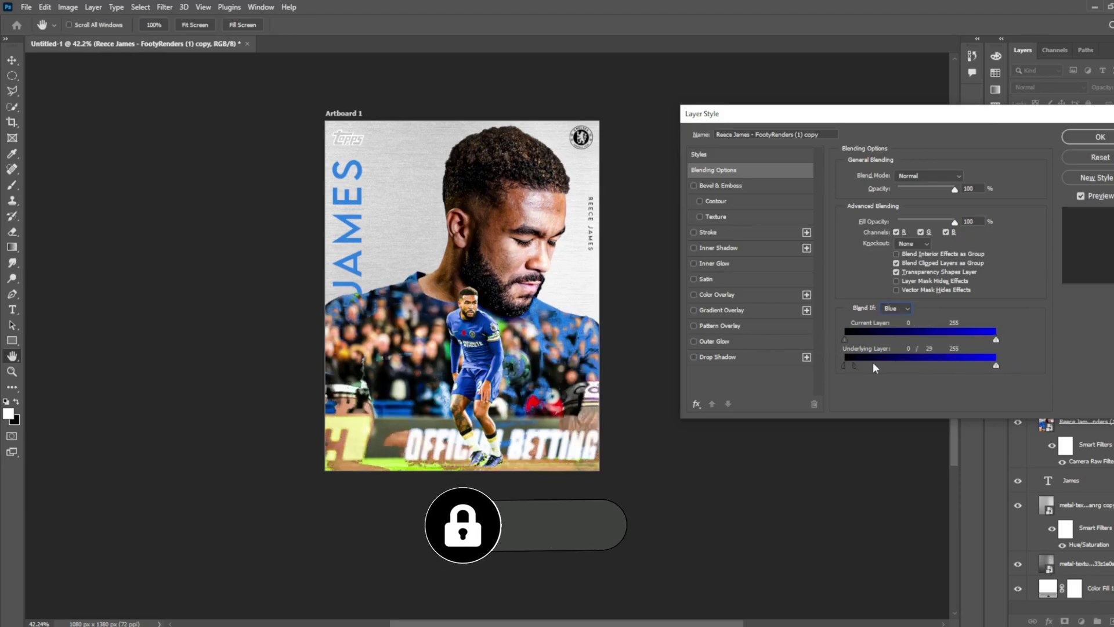
{"action": "left_click", "coordinate": [895, 308]}
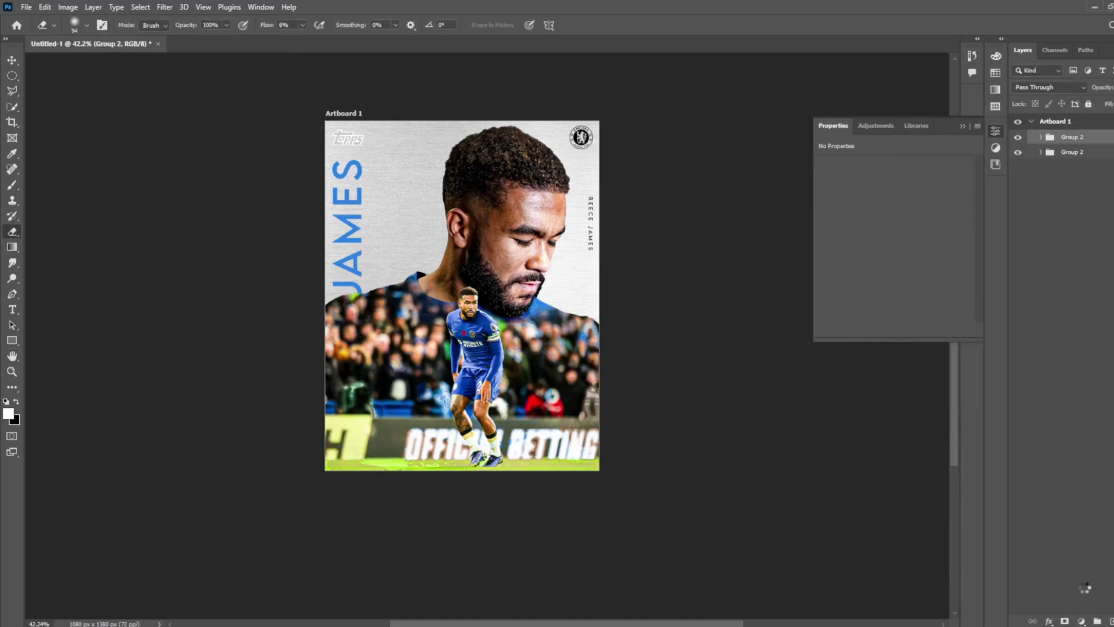
- Grade the merged card in Camera Raw: Temperature -8, Whites +32, Texture +26, Vibrance +10, more contrast and clarity
{"action": "left_click", "coordinate": [164, 7]}
{"action": "left_click", "coordinate": [279, 97]}
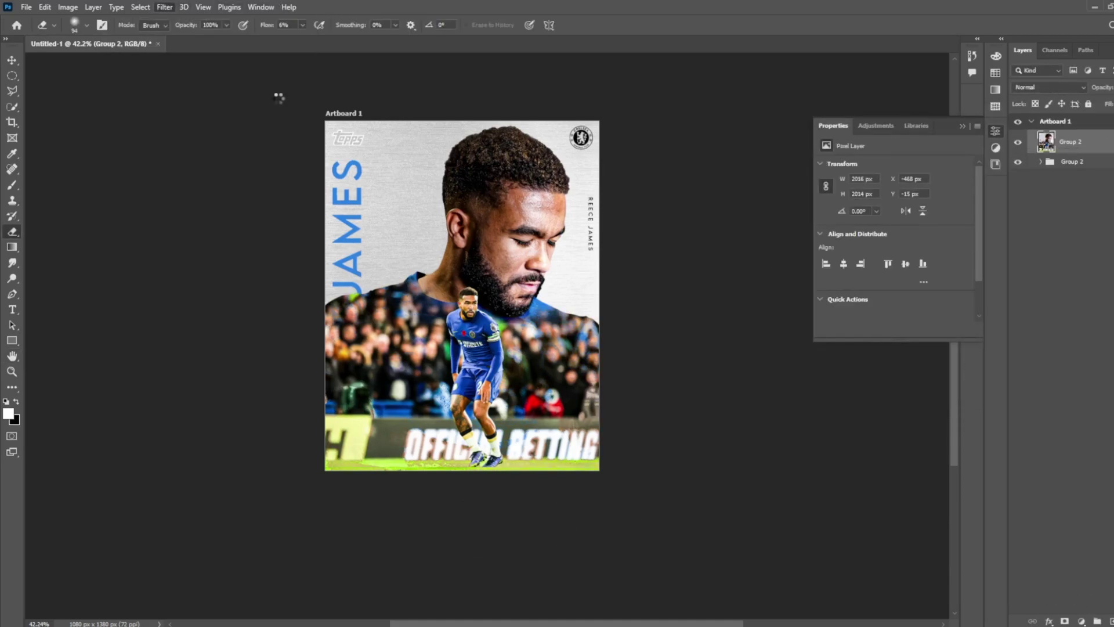
{"action": "left_click_drag", "start_coordinate": [607, 232], "coordinate": [597, 234]}
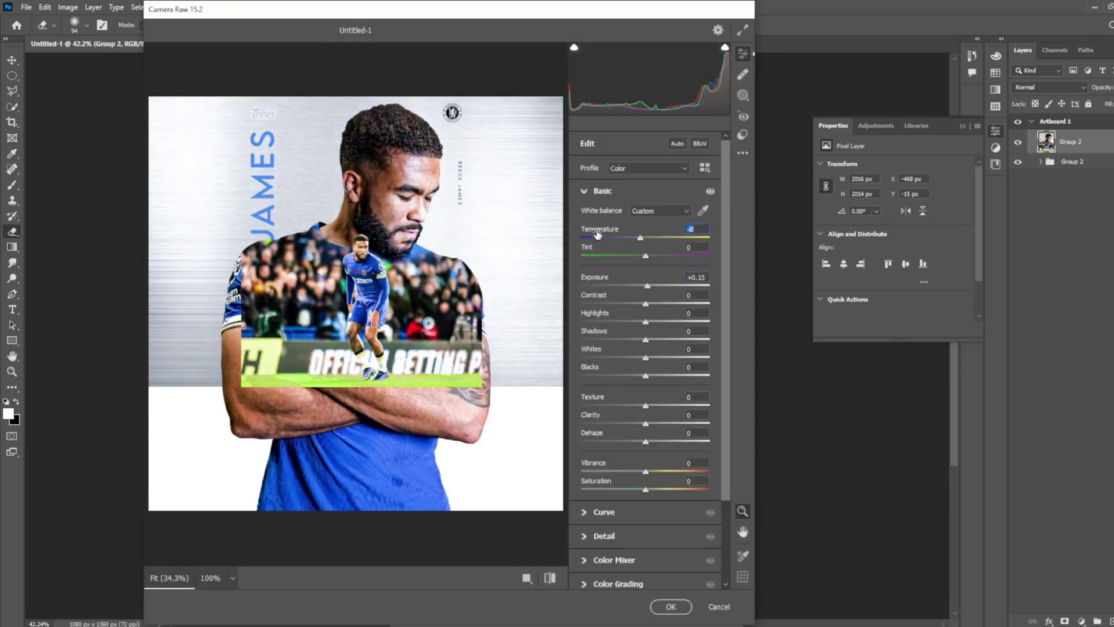
{"action": "left_click_drag", "start_coordinate": [594, 295], "coordinate": [606, 350]}
{"action": "mouse_move", "coordinate": [592, 397]}
{"action": "left_mouse_down"}
{"action": "mouse_move", "coordinate": [603, 396]}
{"action": "mouse_move", "coordinate": [603, 414]}
{"action": "left_mouse_up"}
{"action": "left_click_drag", "start_coordinate": [592, 462], "coordinate": [602, 482]}
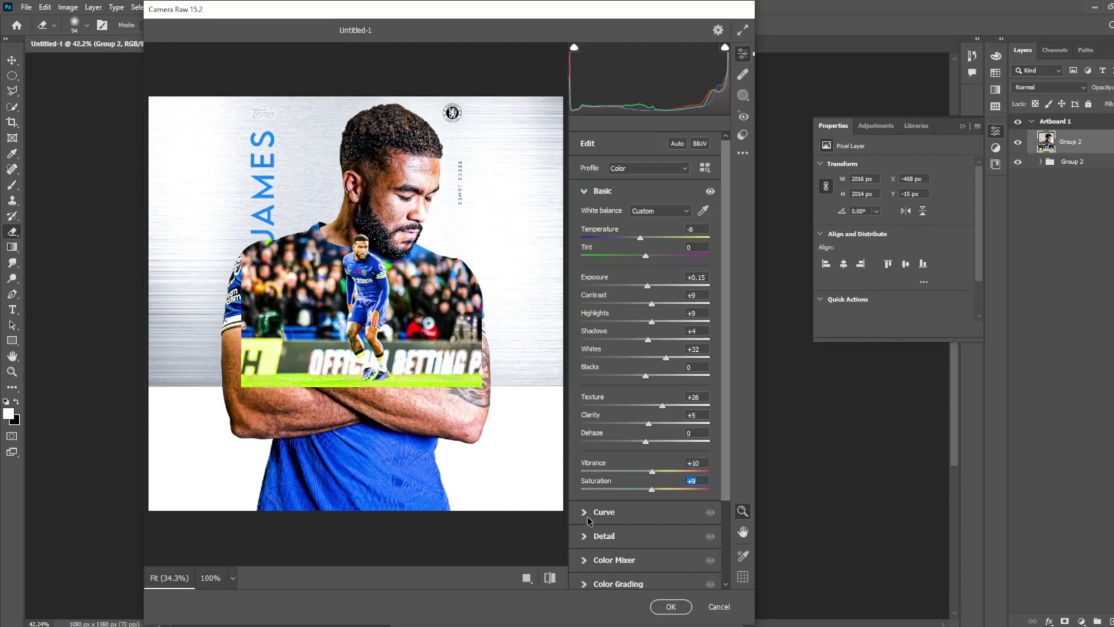
- Add sharpening of 17 to the merged card in the Detail settings
{"action": "left_click", "coordinate": [604, 535]}
{"action": "left_click_drag", "start_coordinate": [595, 259], "coordinate": [592, 284]}
{"action": "left_click", "coordinate": [603, 460]}
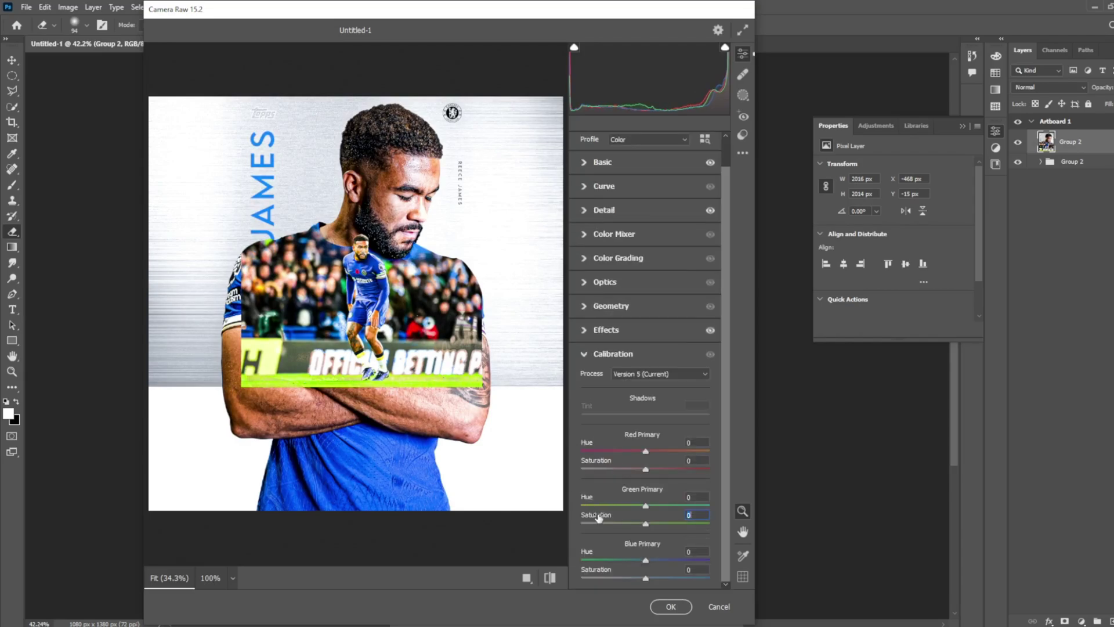